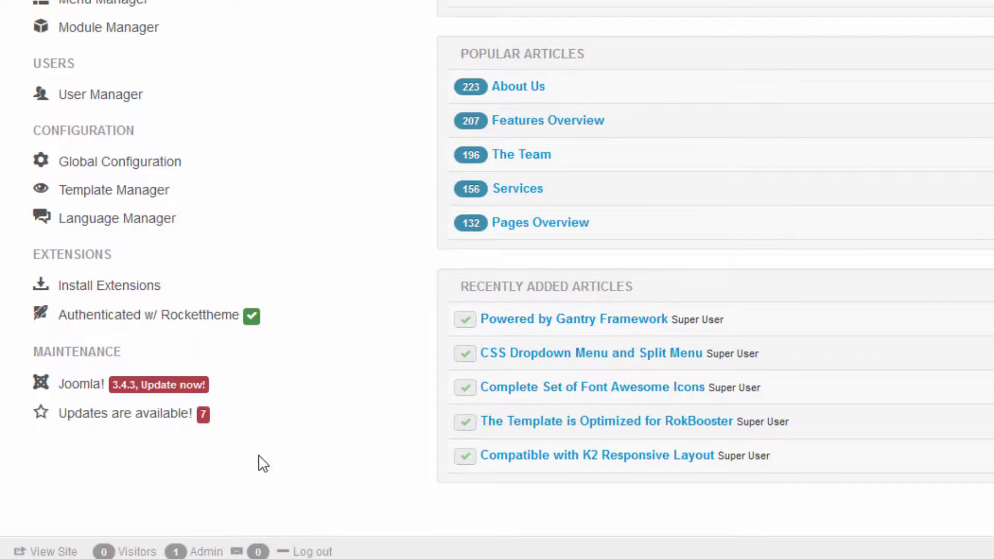
Install the available RokAjaxSearch Module update, and select all remaining listed extensions to update them as well
left_click(187, 416)
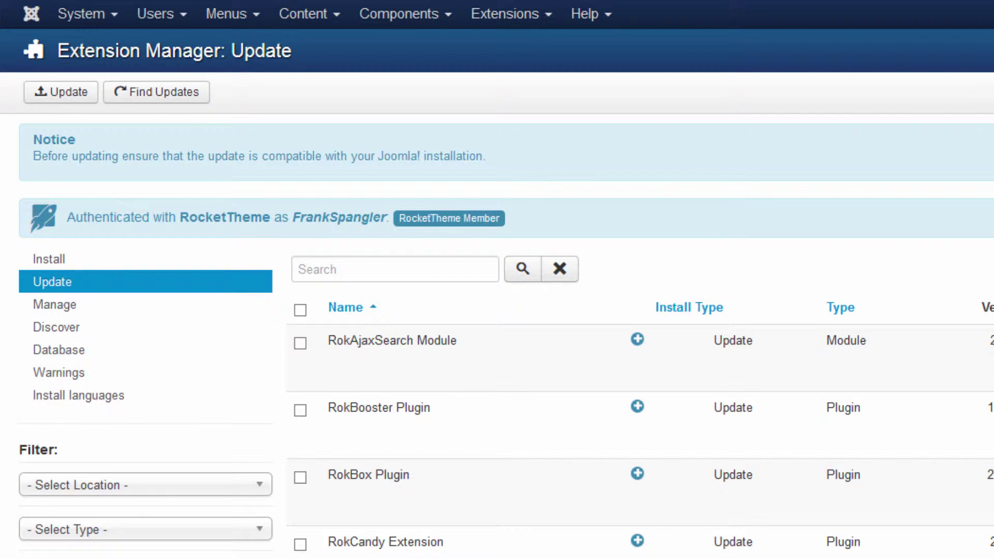
left_click(161, 99)
left_click(300, 344)
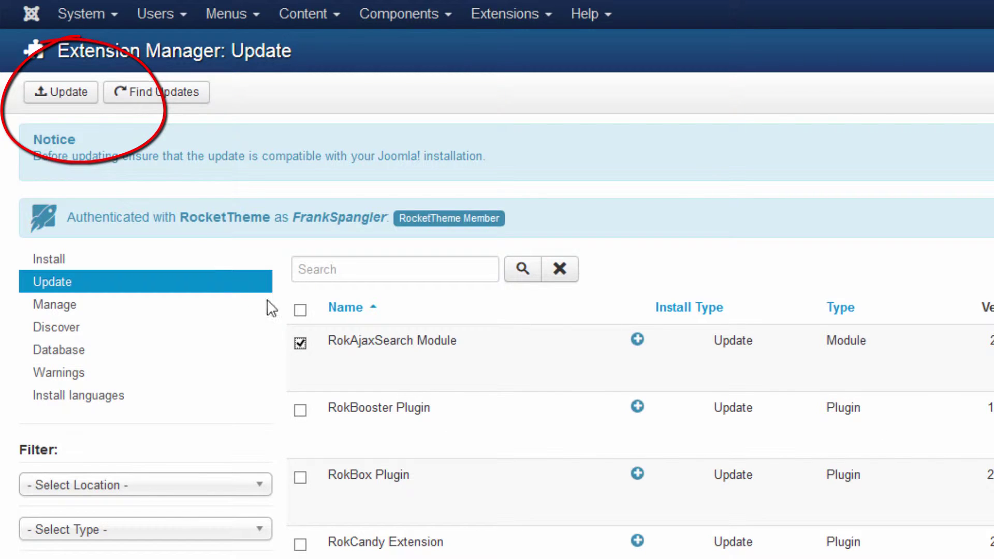
left_click(61, 93)
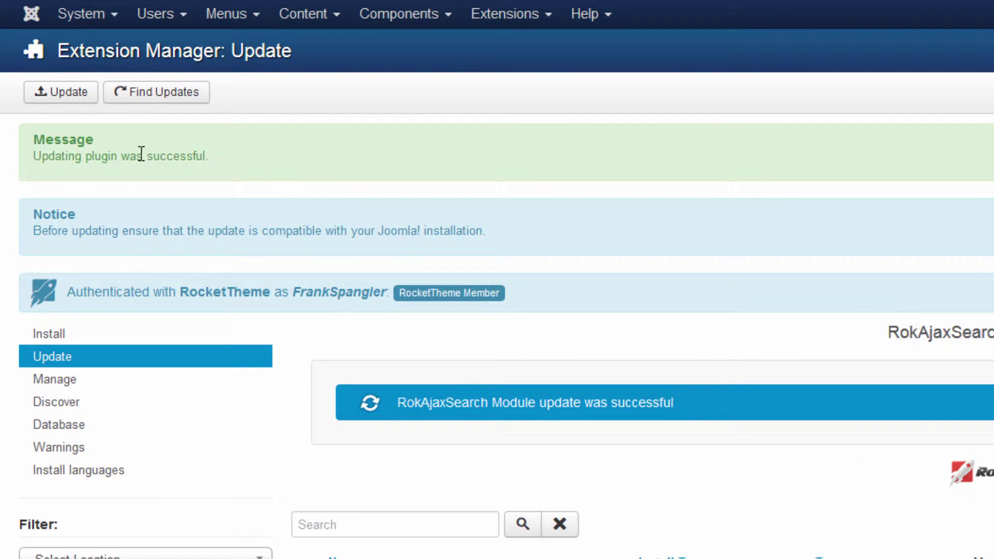
scroll(229, 160, "down", 5)
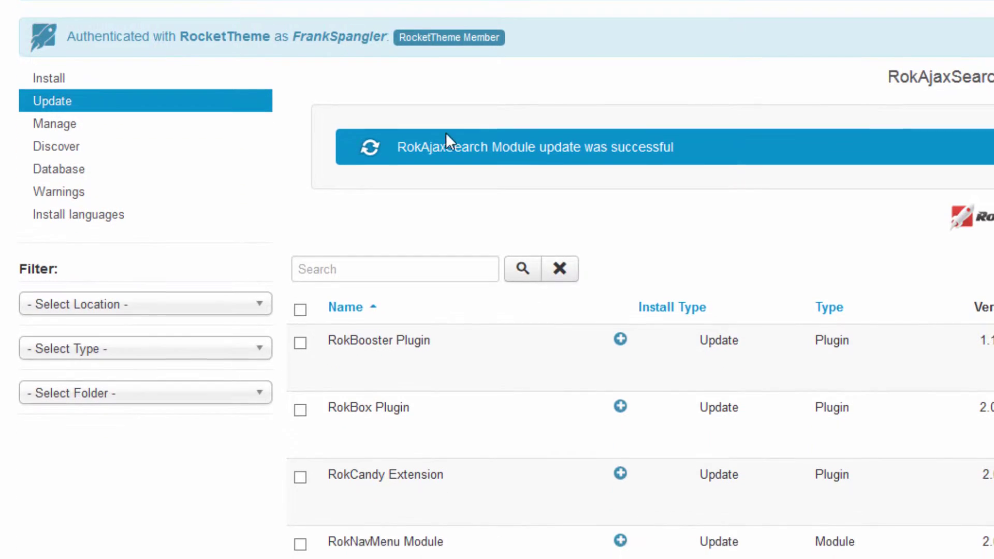
left_click(301, 316)
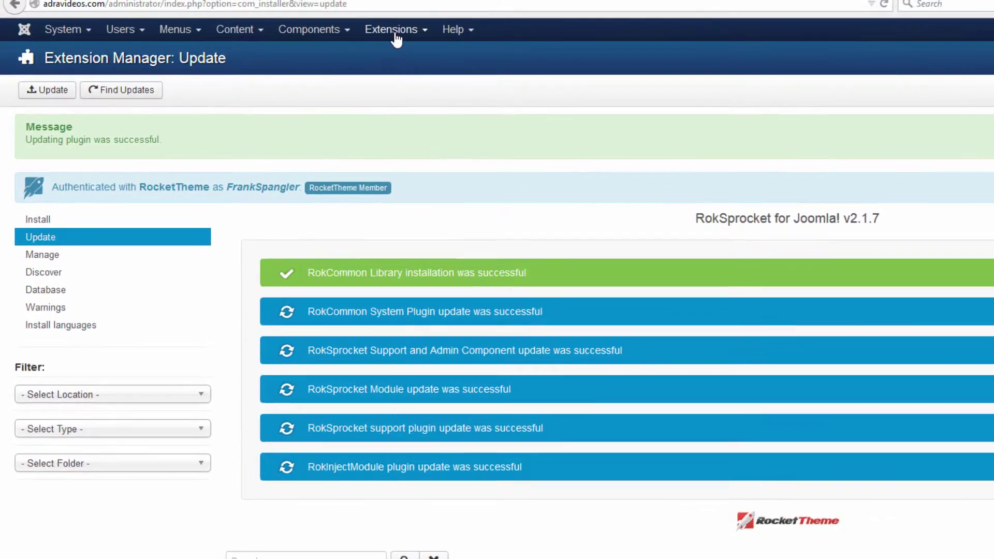
Open the rt_lexicon - Default template style for editing and show its Style settings
left_click(340, 10)
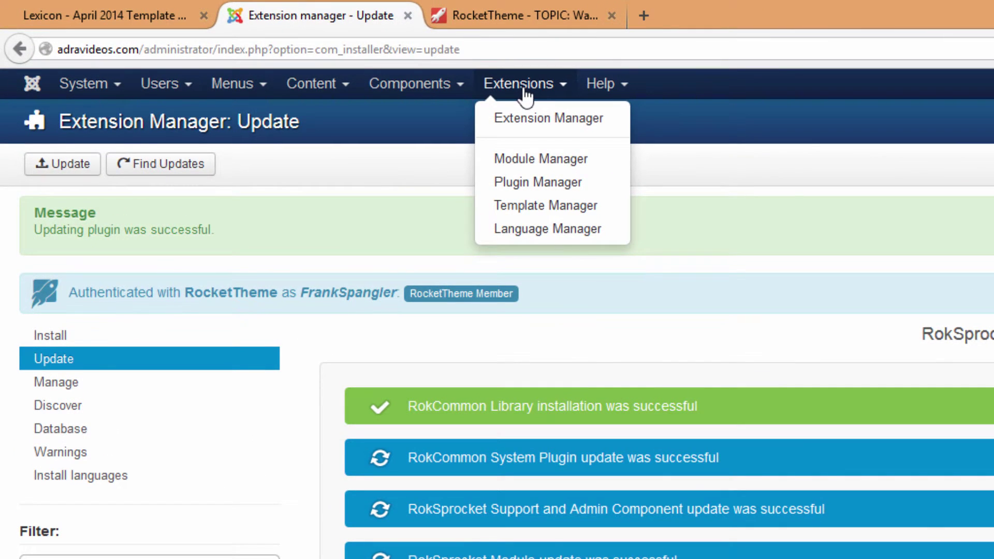
left_click(562, 205)
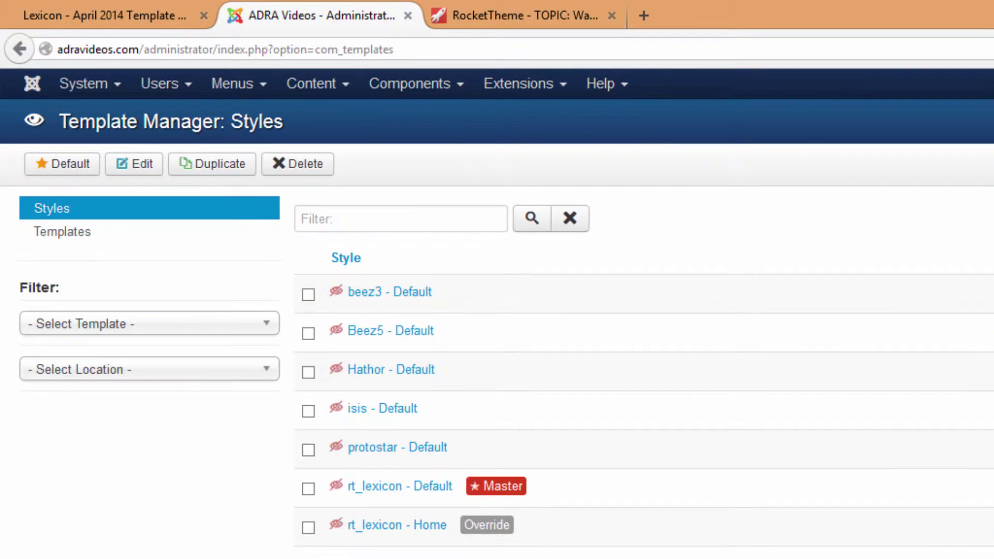
left_click(381, 489)
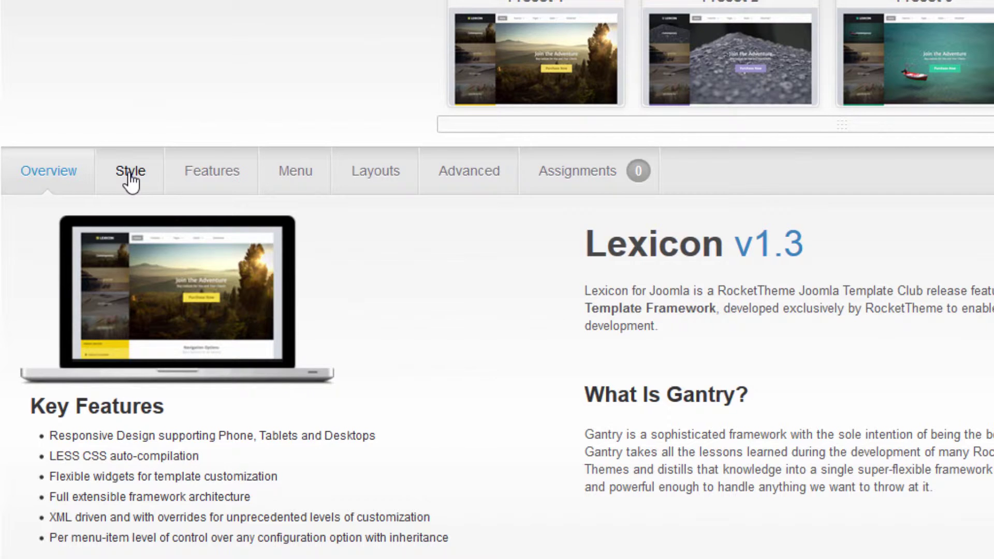
left_click(131, 174)
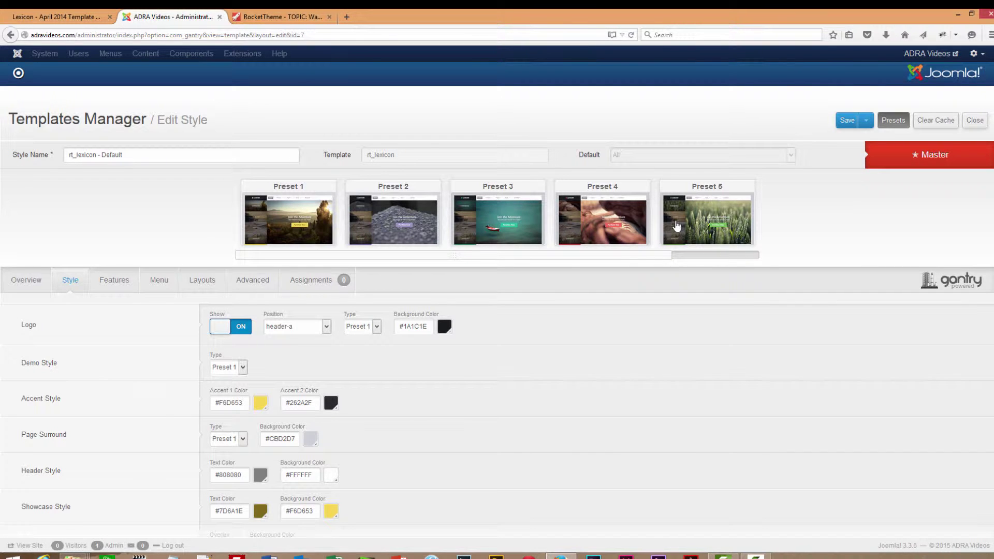
Hide and reshow the preset strip, browse Presets 1 to 6, and examine the style settings and their descriptions
left_click(900, 124)
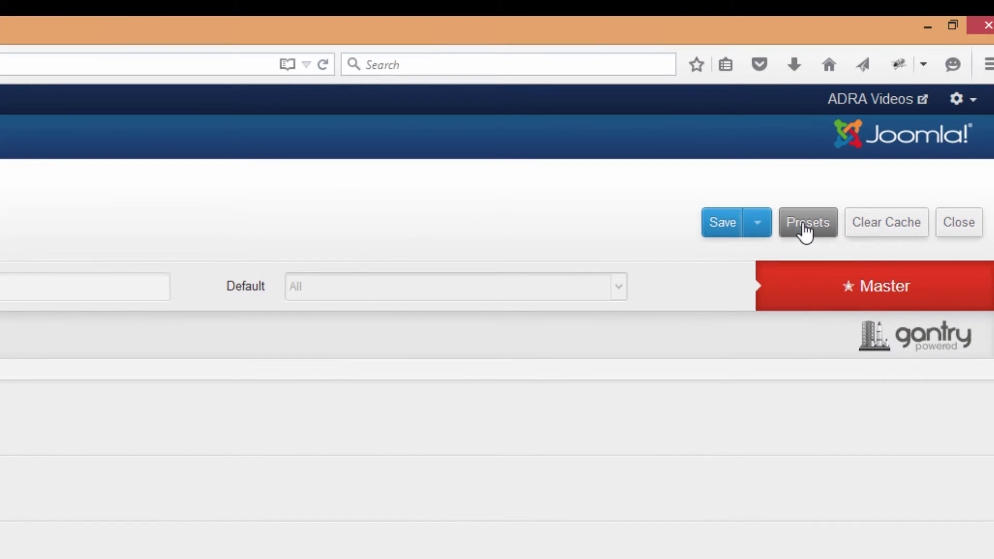
left_click(817, 228)
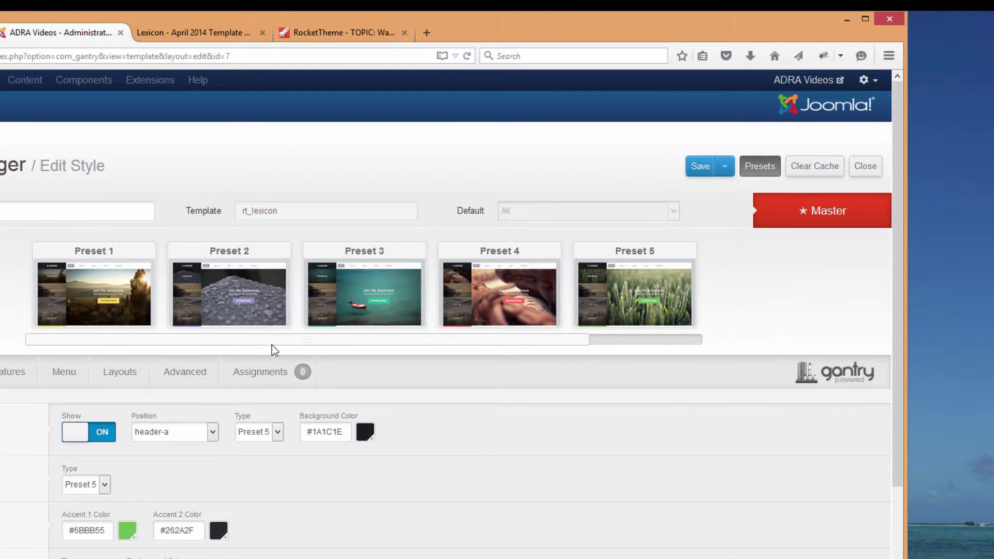
left_click_drag(281, 341, 481, 347)
left_click_drag(405, 346, 255, 341)
key("super+Up")
left_click_drag(592, 333, 680, 321)
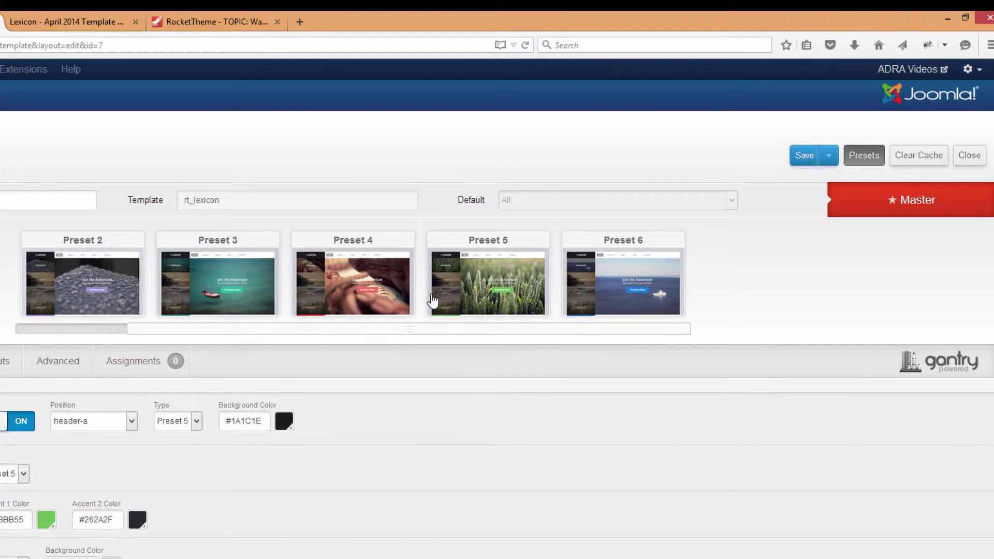
left_click_drag(415, 331, 239, 324)
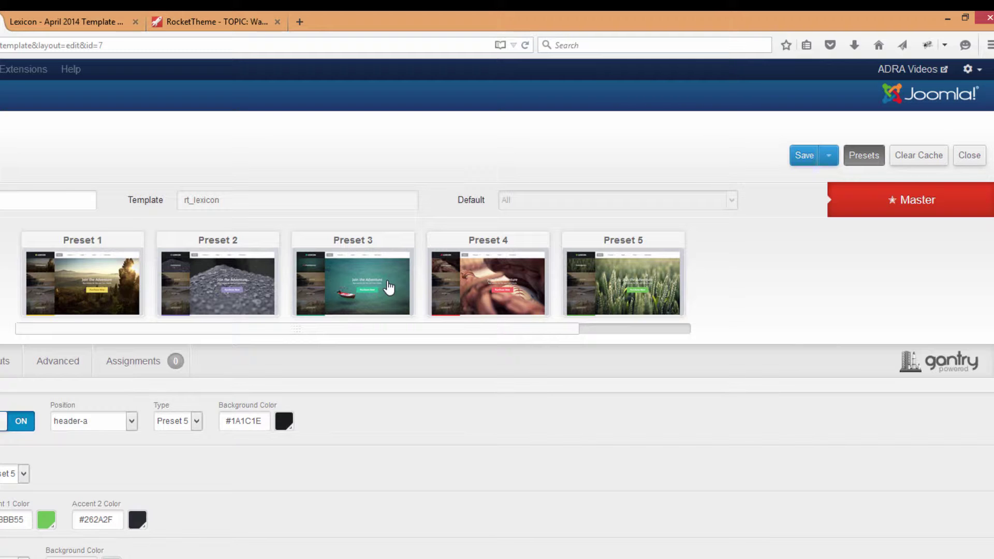
scroll(390, 511, "down", 5)
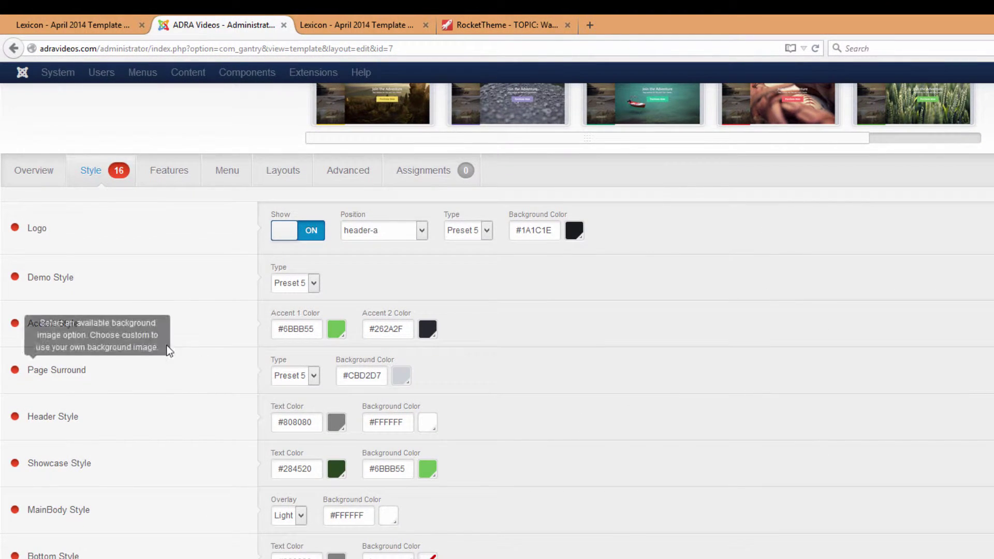
mouse_move(57, 377)
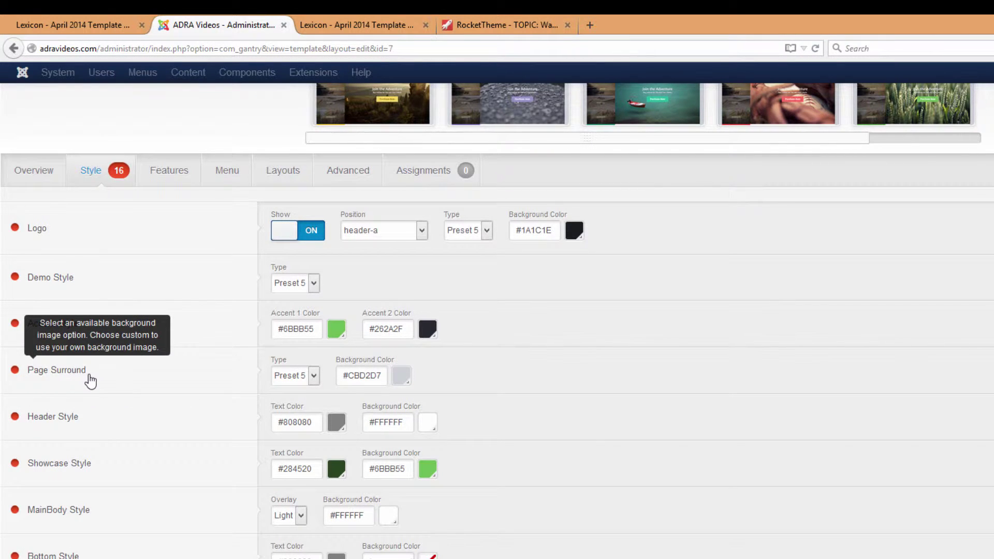
mouse_move(92, 413)
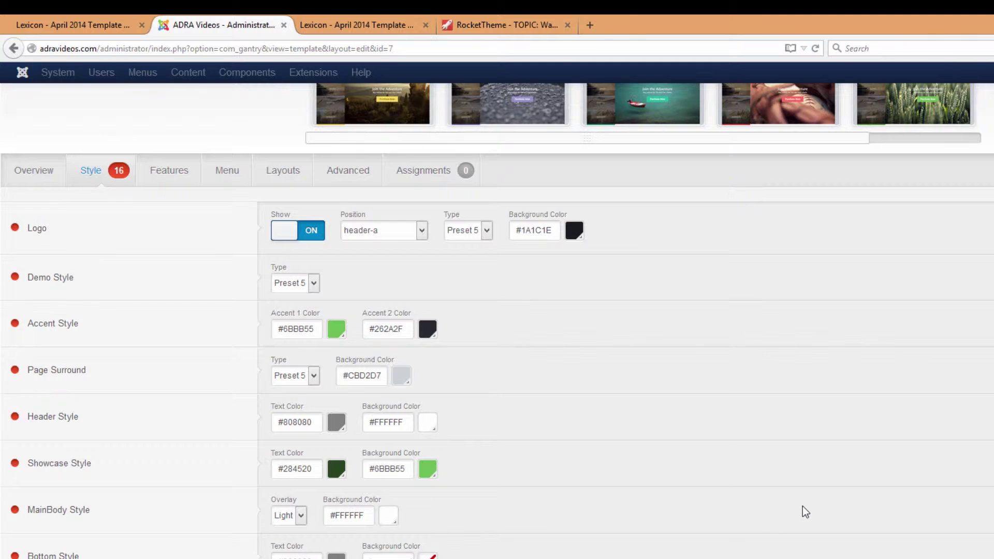
Apply Presets 2, 3, 4 and 5 in turn and compare the colours and types each sets in the Style settings
left_click(536, 110)
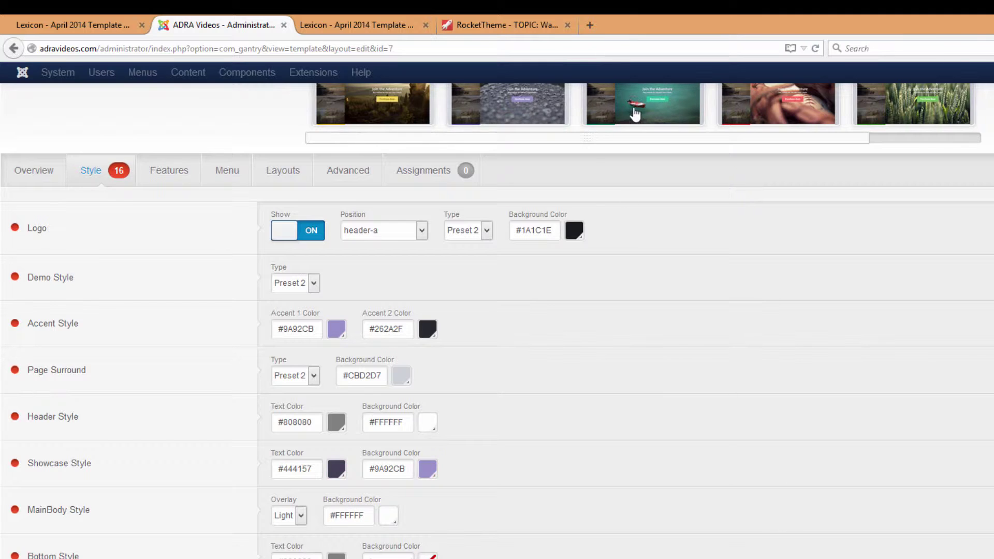
left_click(661, 111)
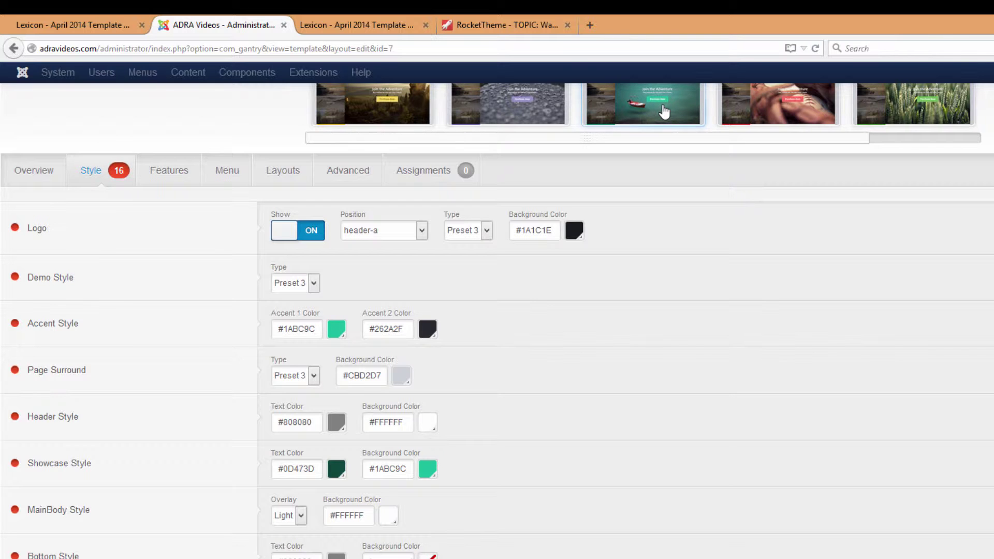
left_click(763, 114)
scroll(766, 365, "up", 3)
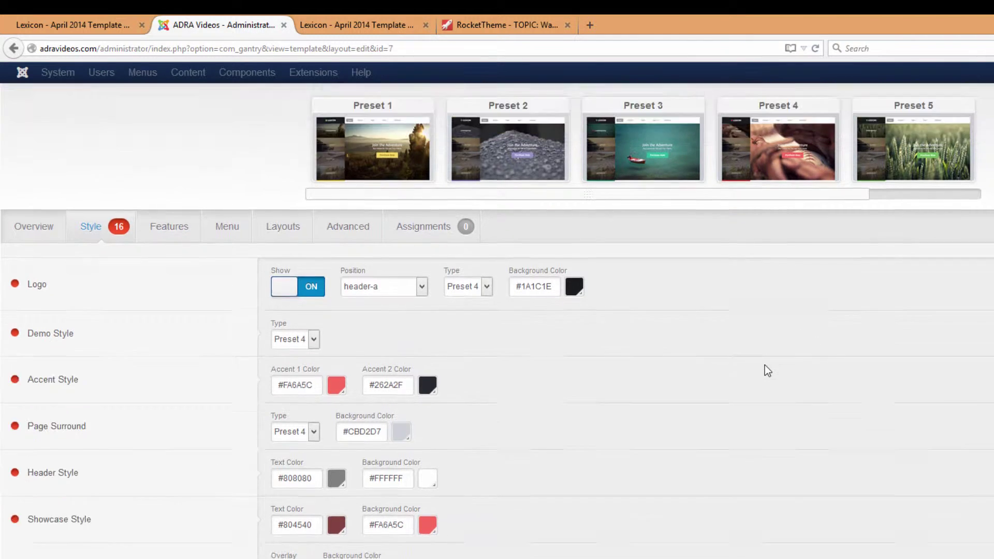
scroll(766, 366, "down", 3)
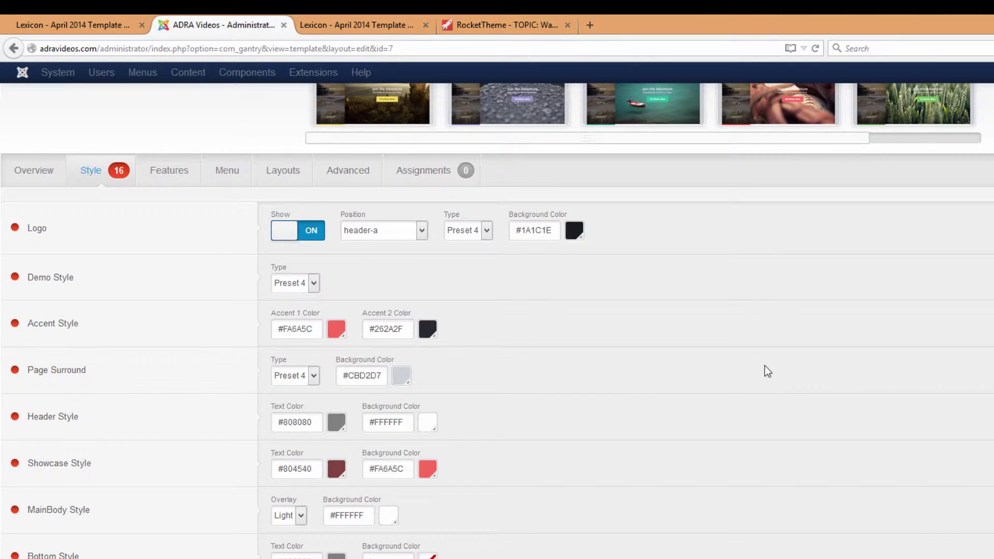
scroll(766, 366, "up", 3)
left_click(900, 248)
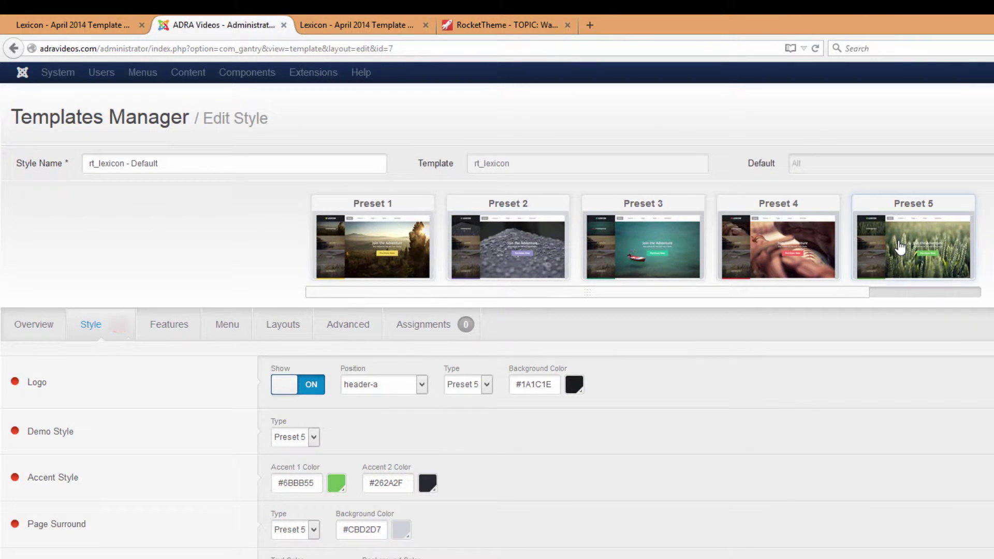
scroll(787, 505, "down", 3)
scroll(788, 508, "up", 1)
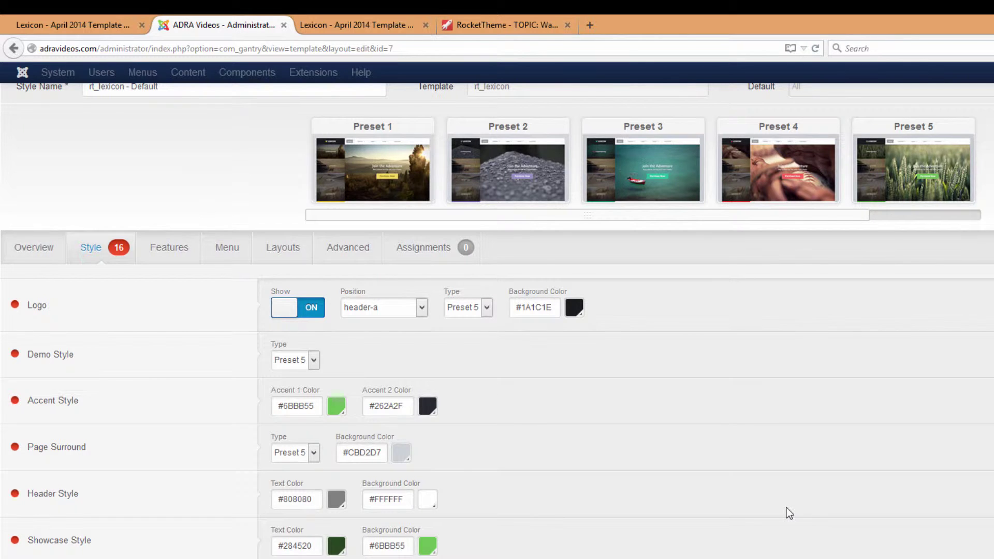
scroll(789, 512, "down", 1)
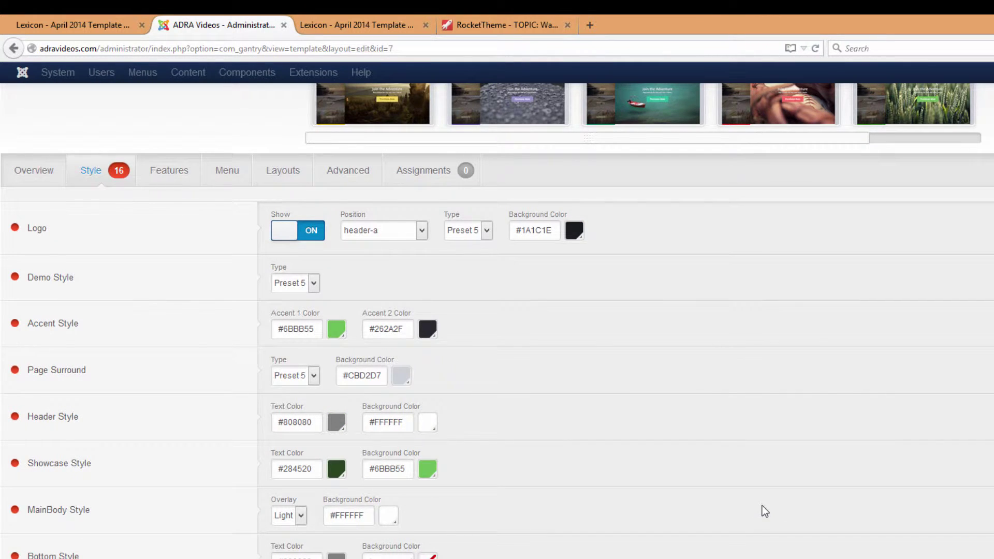
scroll(751, 489, "up", 2)
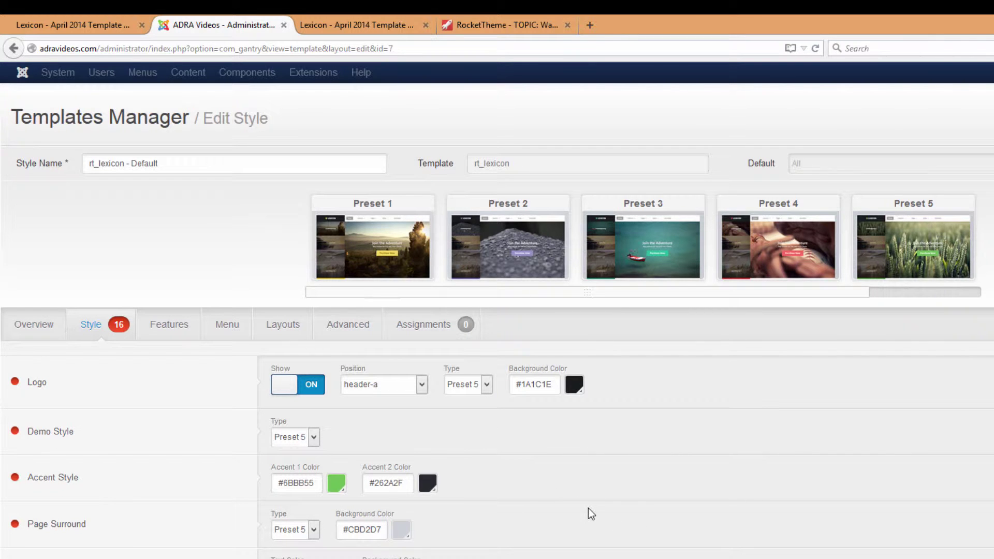
scroll(588, 508, "down", 2)
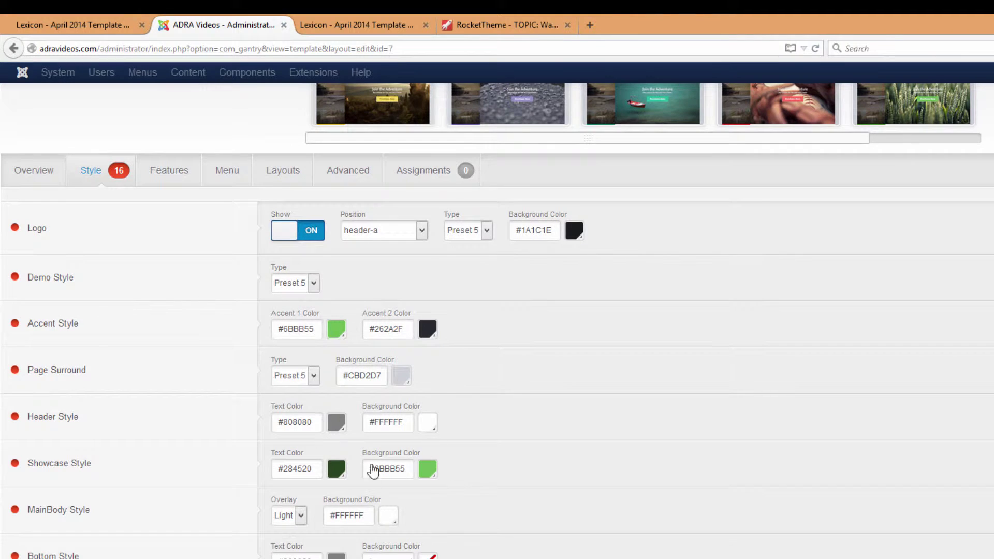
scroll(488, 472, "up", 3)
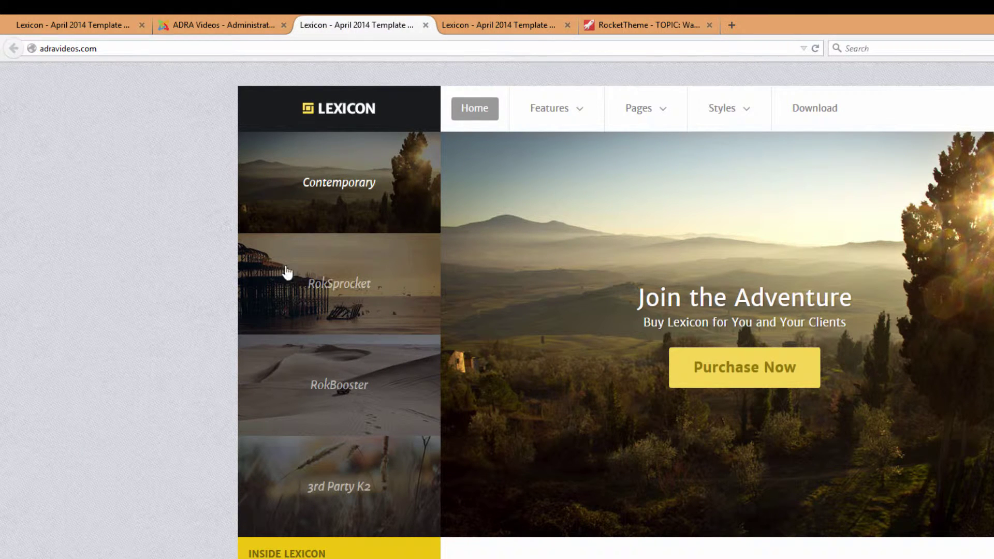
Move the Joomla administration page into its own browser window and arrange it beside the live website window
key("super+Down")
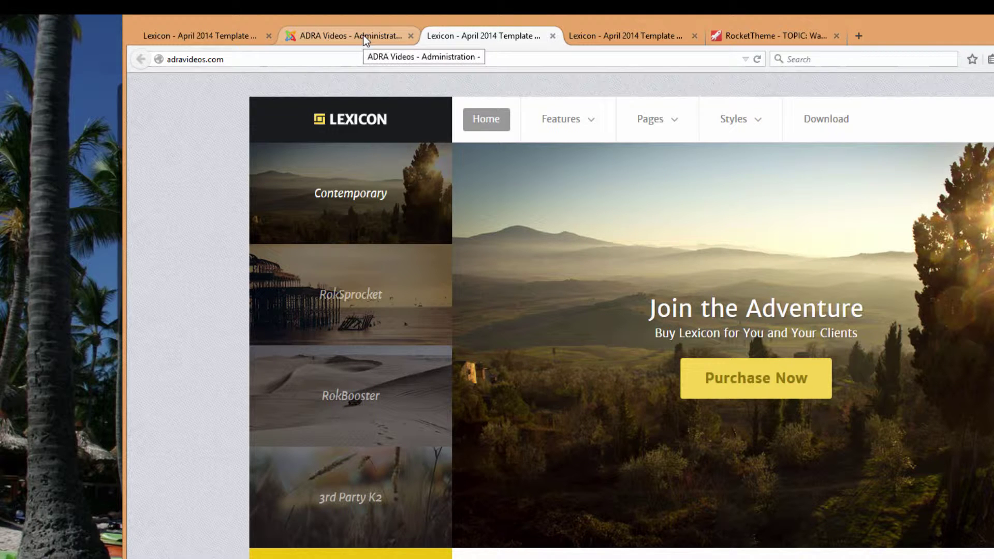
left_click_drag(124, 106, 230, 105)
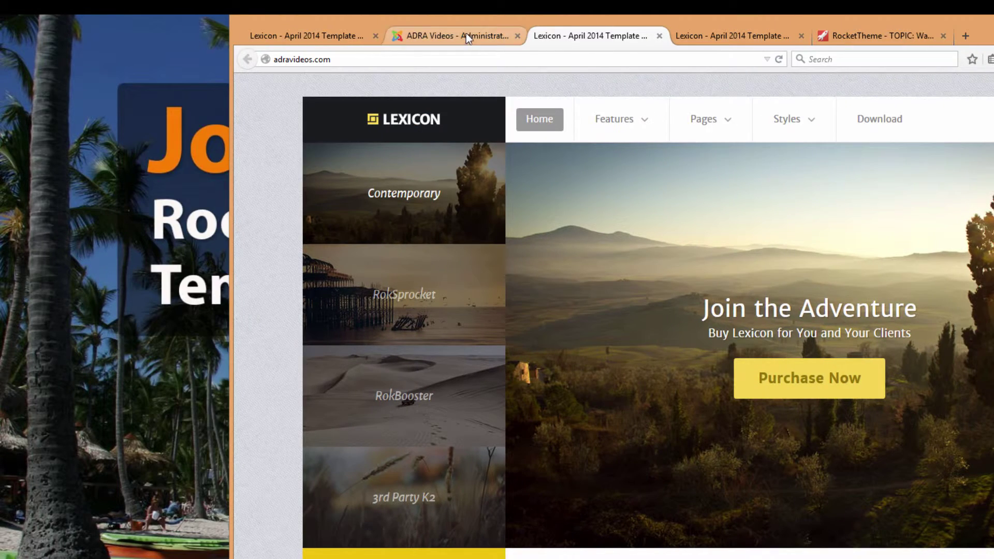
left_click(466, 34)
left_click_drag(474, 35, 62, 78)
left_click_drag(969, 132, 551, 181)
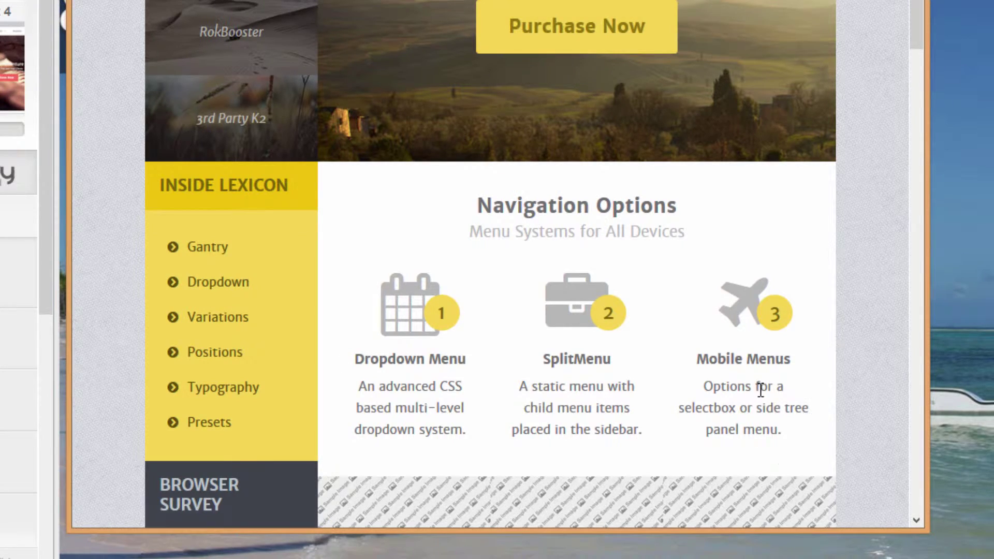
Apply Preset 3 to the template style and save it, and reload the live site to check its colours
scroll(760, 389, "down", 15)
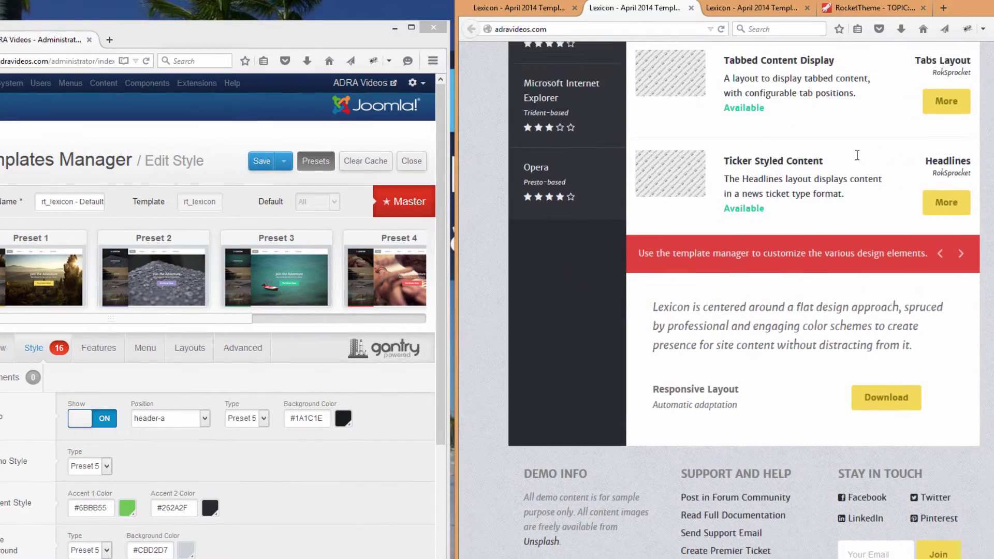
scroll(724, 223, "up", 2)
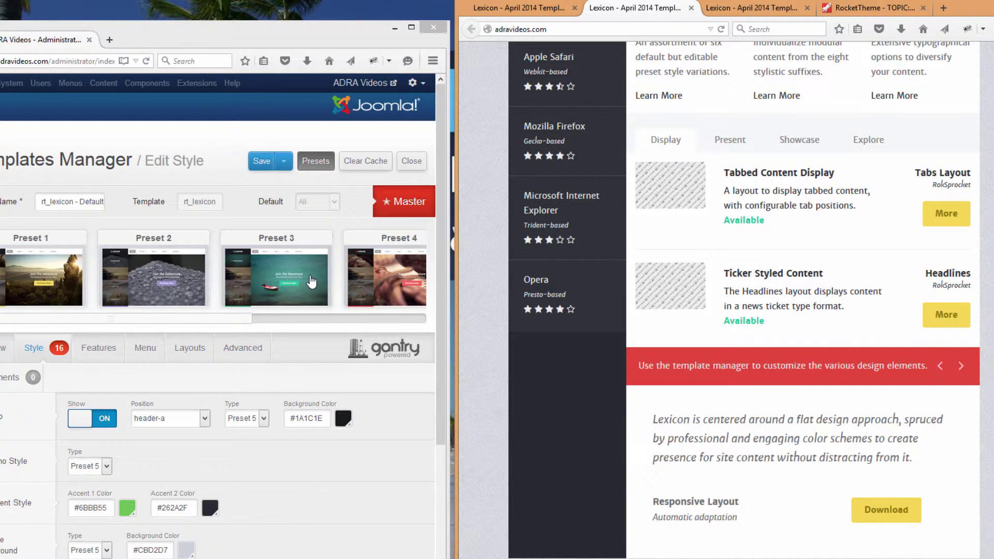
left_click(312, 282)
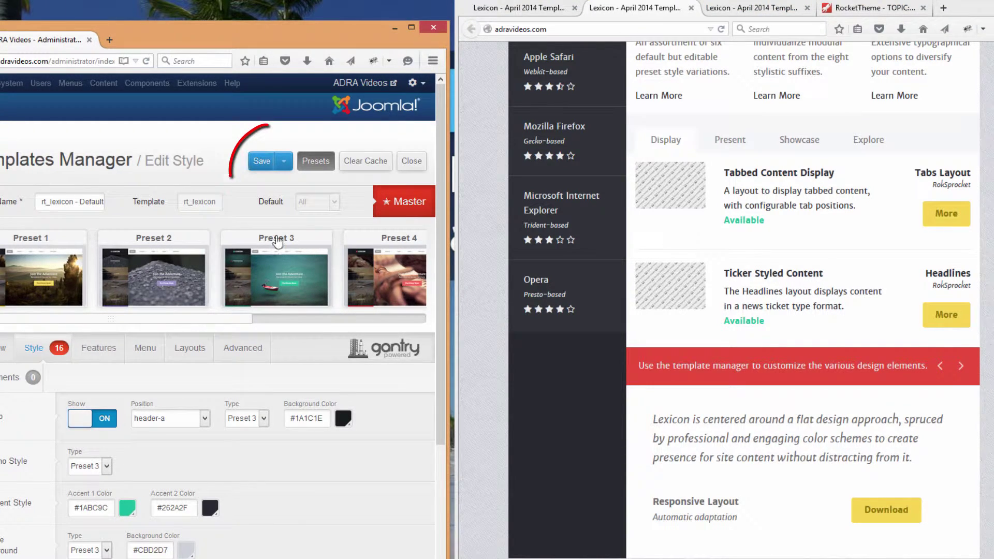
left_click(256, 163)
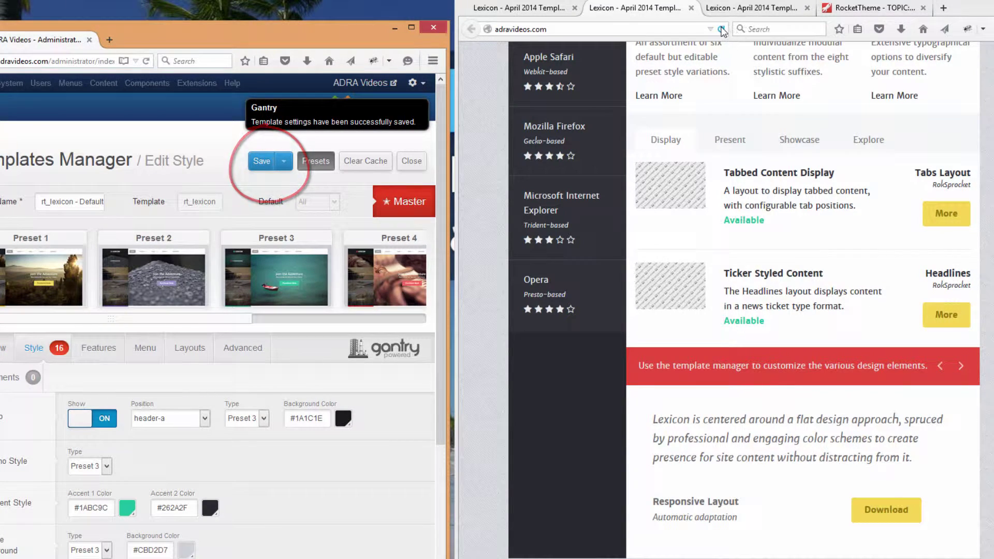
left_click(721, 29)
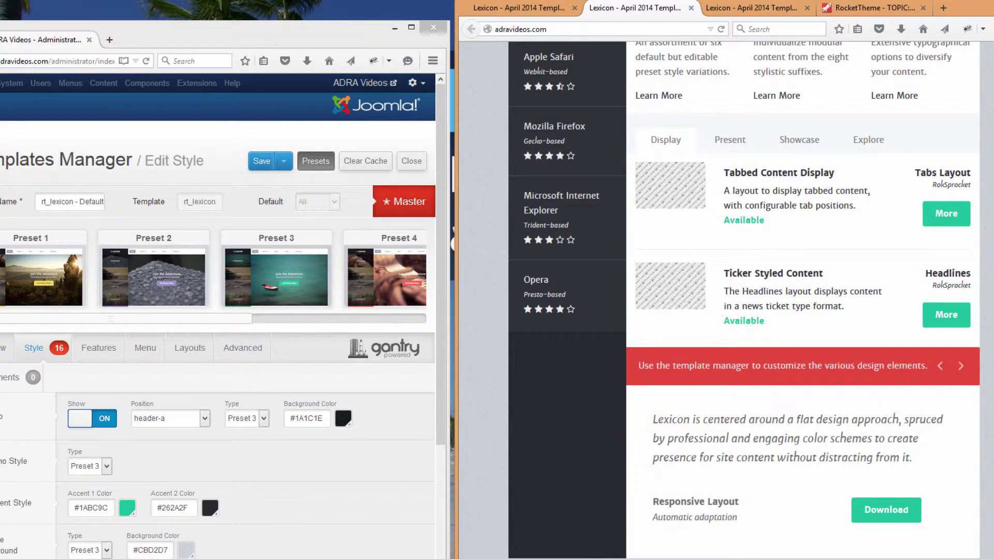
scroll(745, 300, "up", 10)
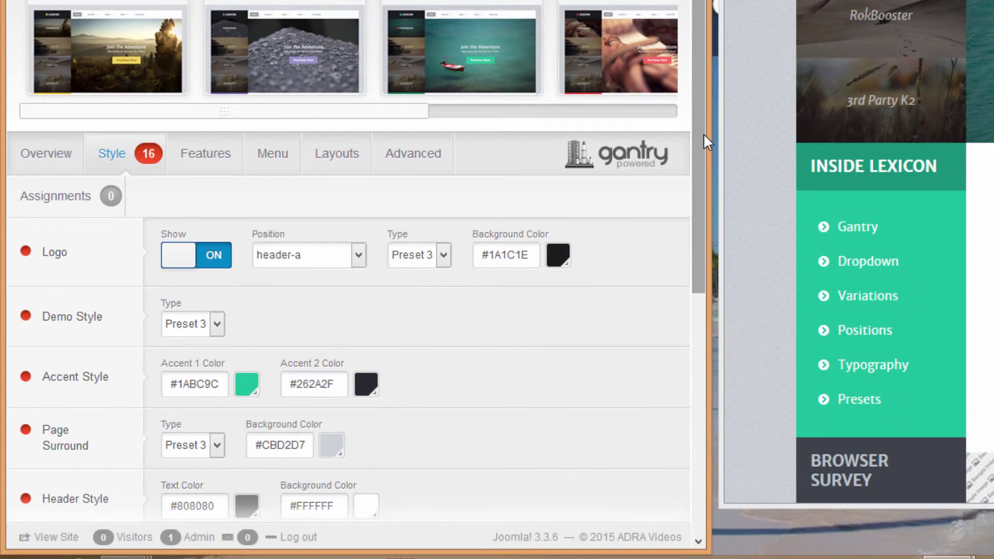
Set the logo's type to Custom in the template's Style settings
scroll(673, 174, "down", 3)
scroll(711, 346, "up", 5)
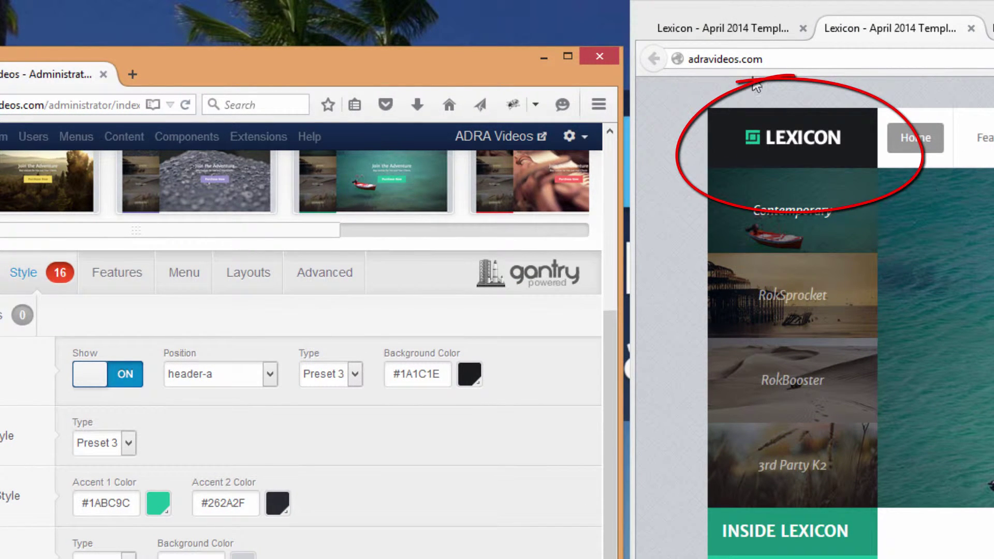
scroll(528, 375, "up", 5)
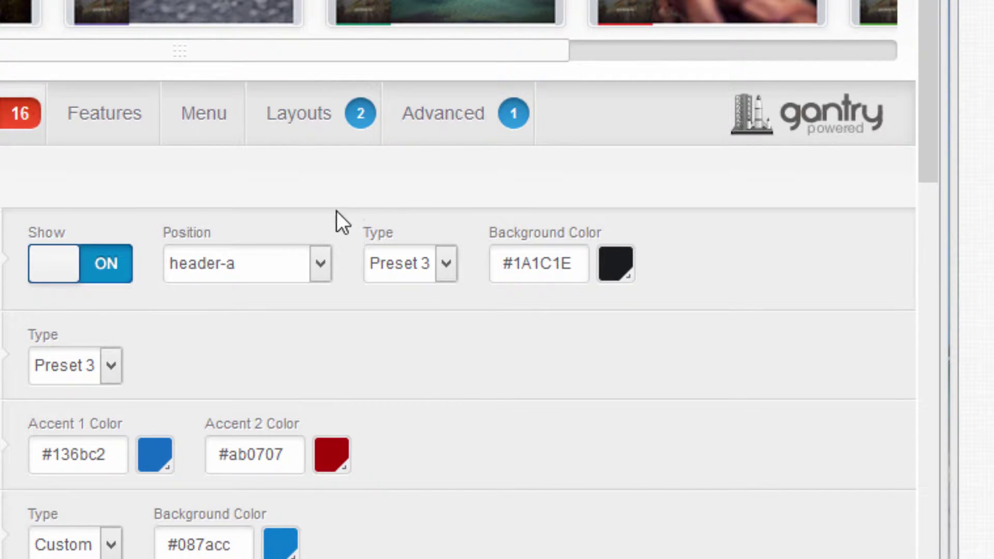
left_click(445, 266)
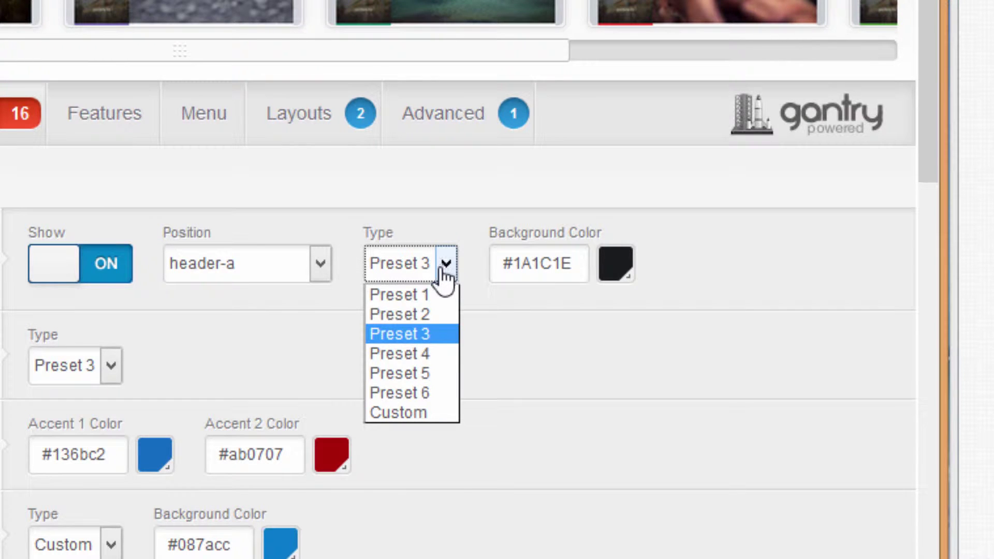
left_click(417, 413)
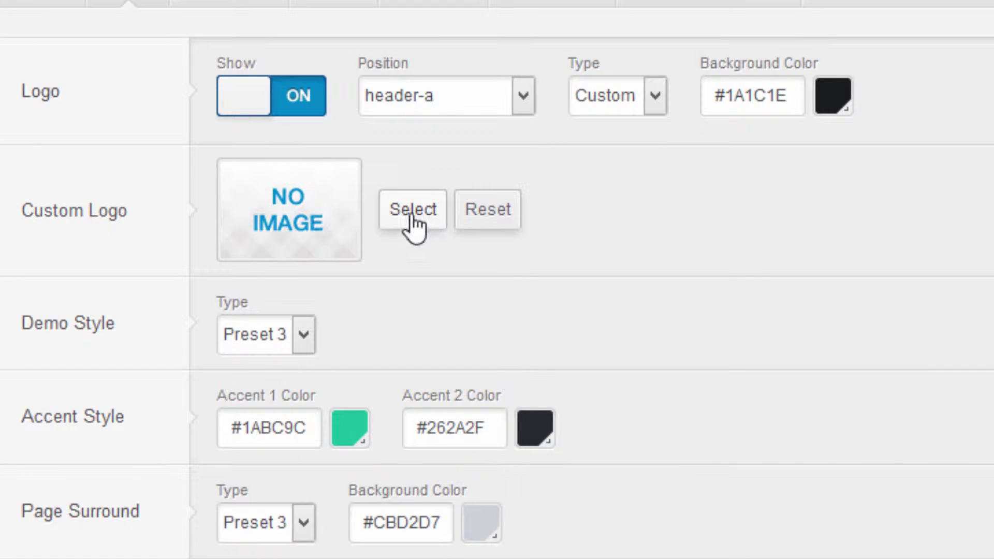
Start selecting a custom logo image and look over the available folders, image details and upload options
left_click(413, 223)
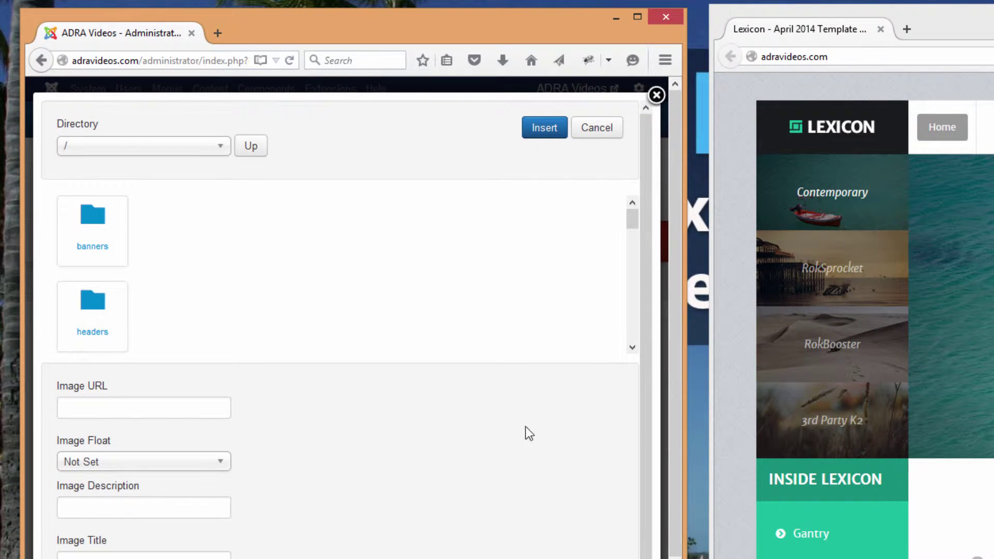
scroll(648, 387, "down", 1)
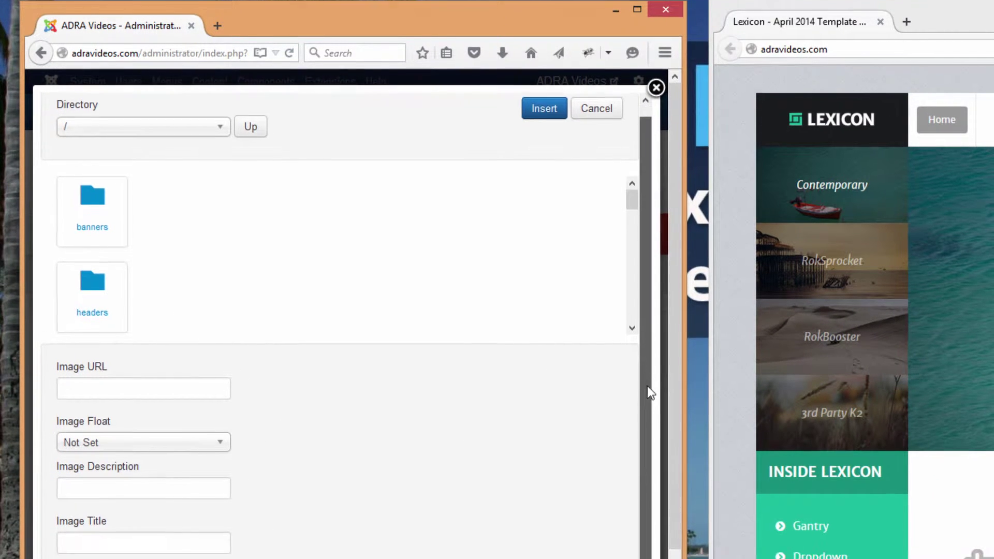
scroll(647, 386, "down", 3)
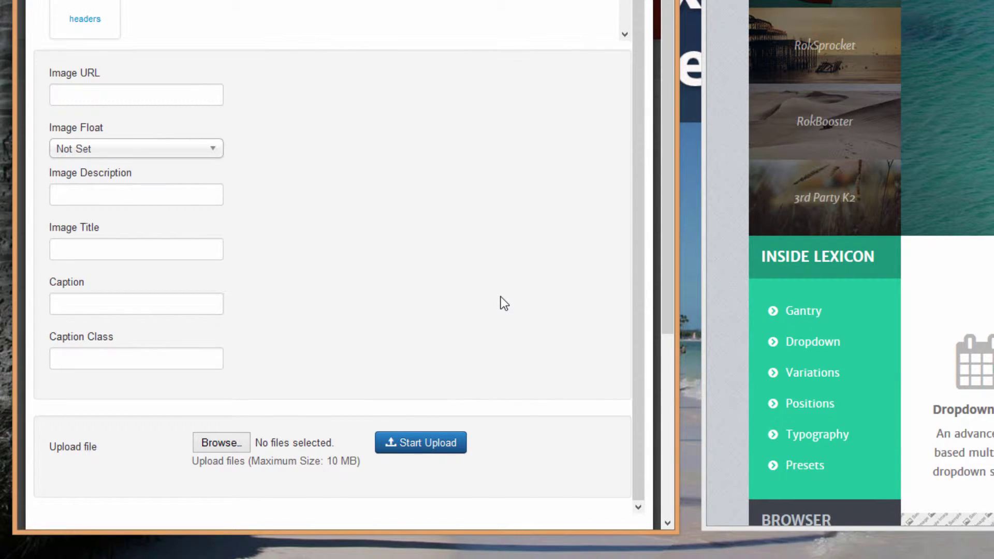
scroll(608, 148, "up", 3)
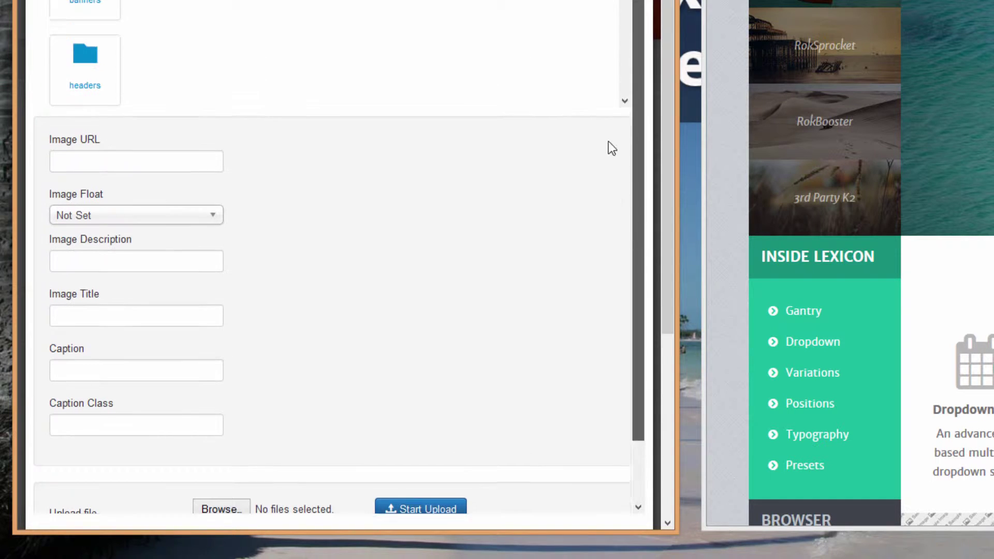
scroll(628, 167, "down", 3)
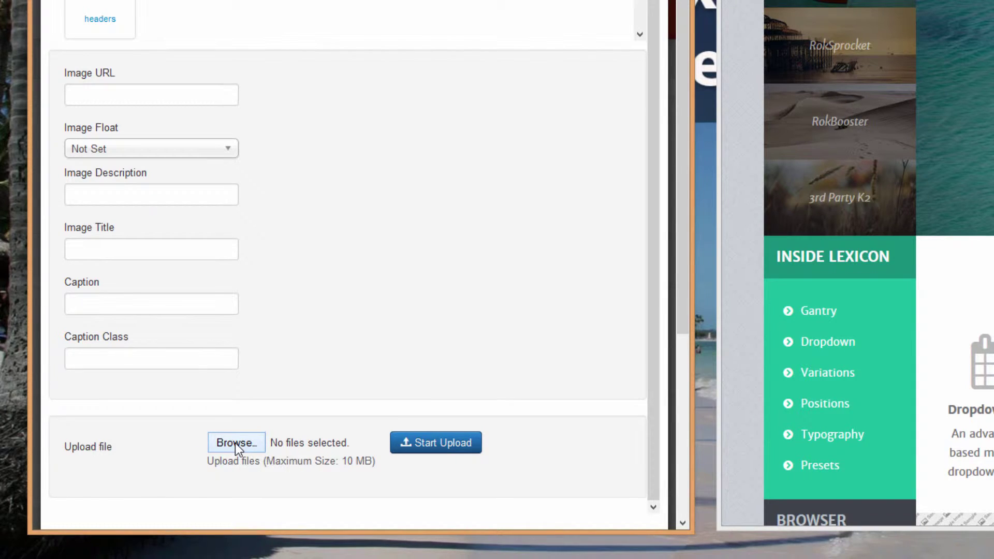
left_click(235, 443)
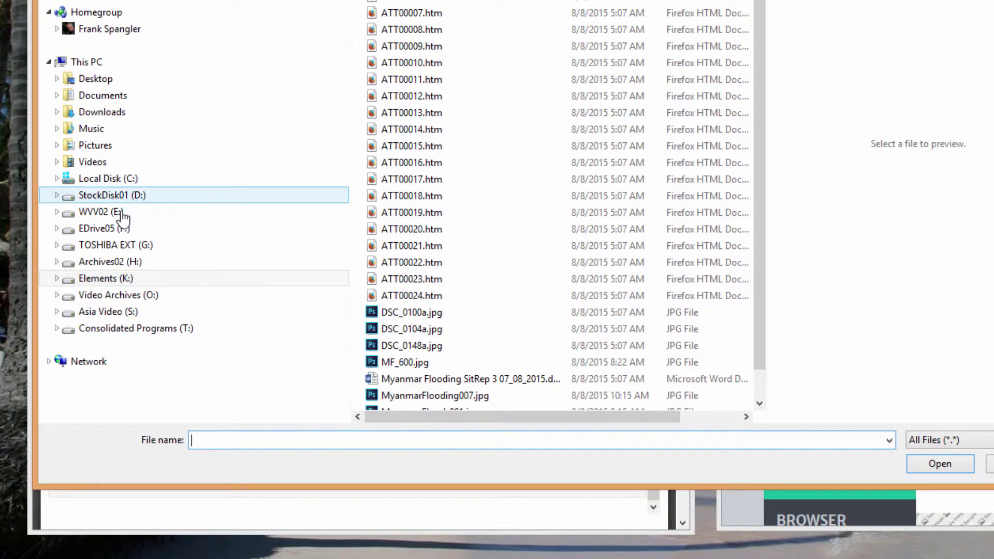
left_click(129, 329)
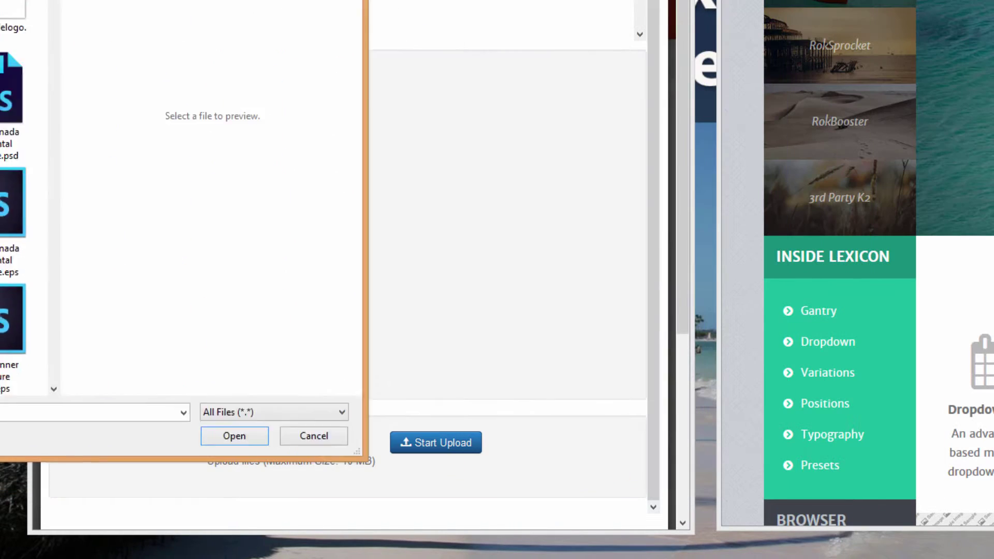
key("Escape")
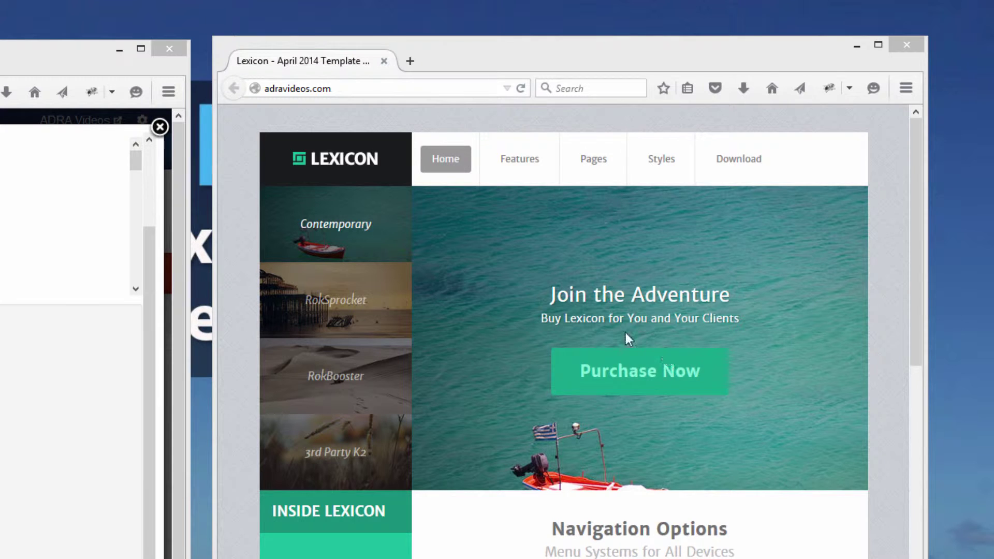
Widen the live website's browser window and reposition it beside the administration window
left_click_drag(927, 301, 989, 290)
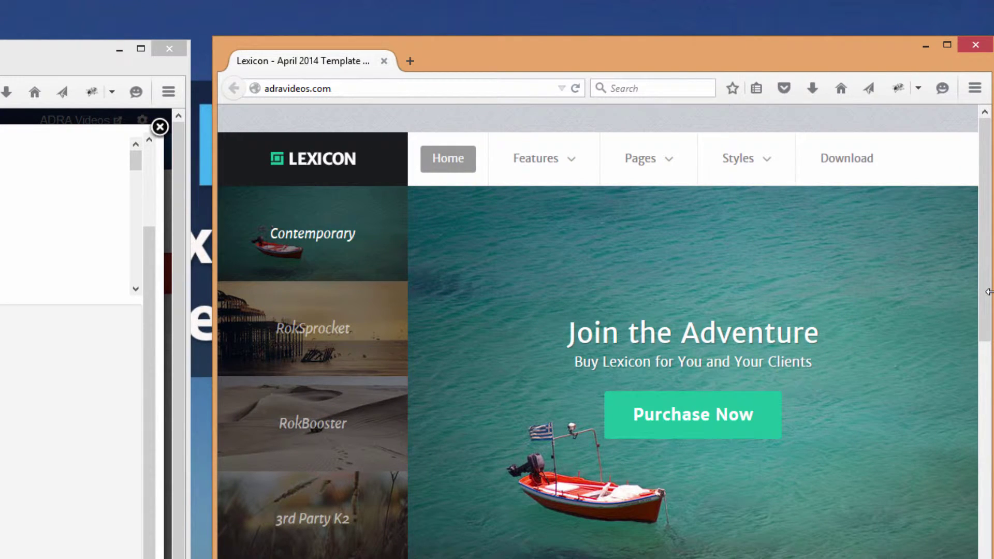
left_click_drag(666, 63, 354, 62)
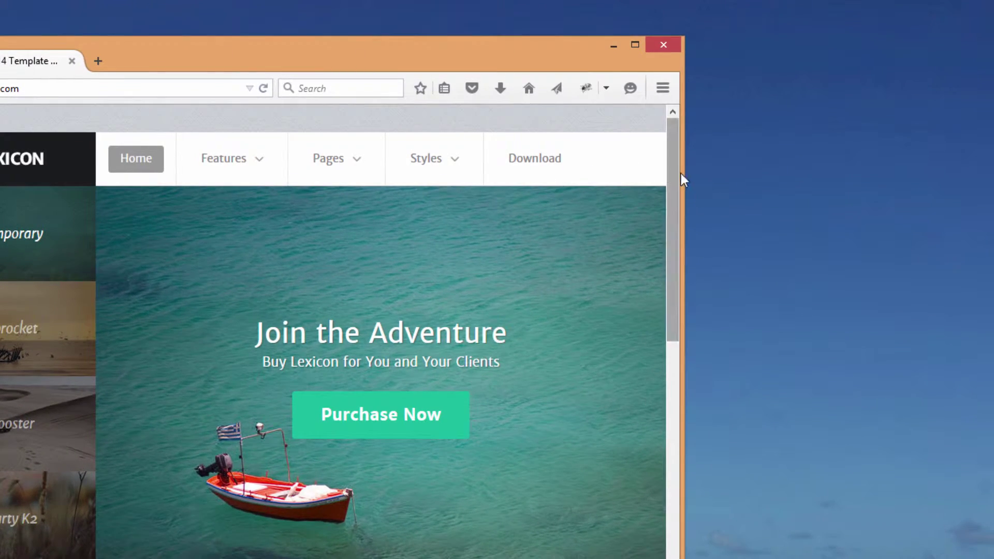
left_click_drag(682, 172, 988, 246)
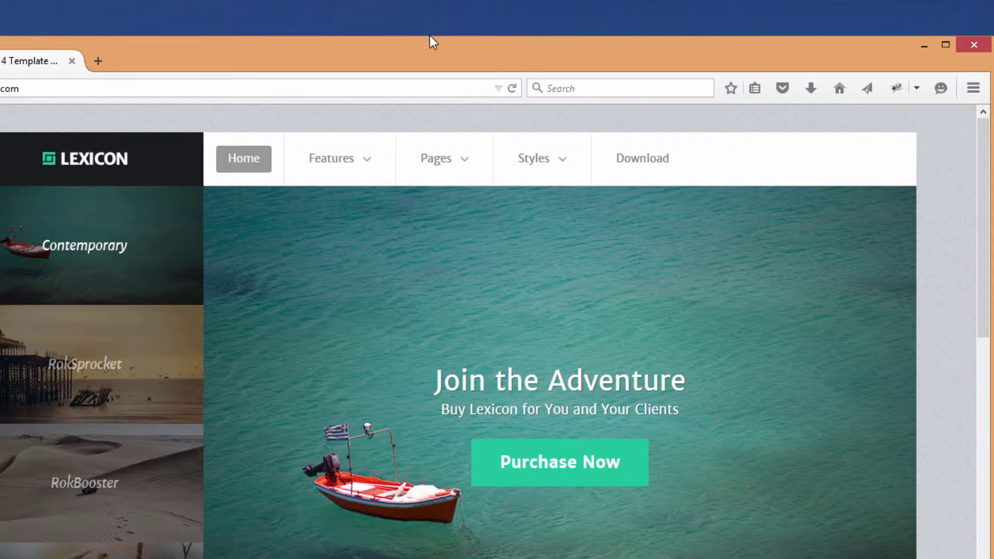
left_click_drag(272, 55, 561, 56)
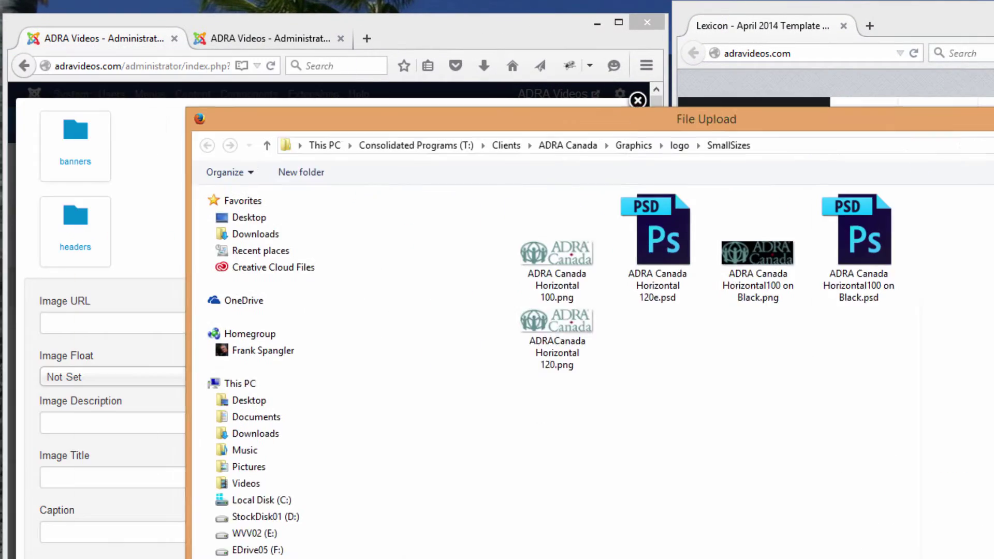
Choose ADRACanada Horizontal 120.png from the SmallSizes logo folder and upload it to the site's images
left_click_drag(992, 124, 924, 69)
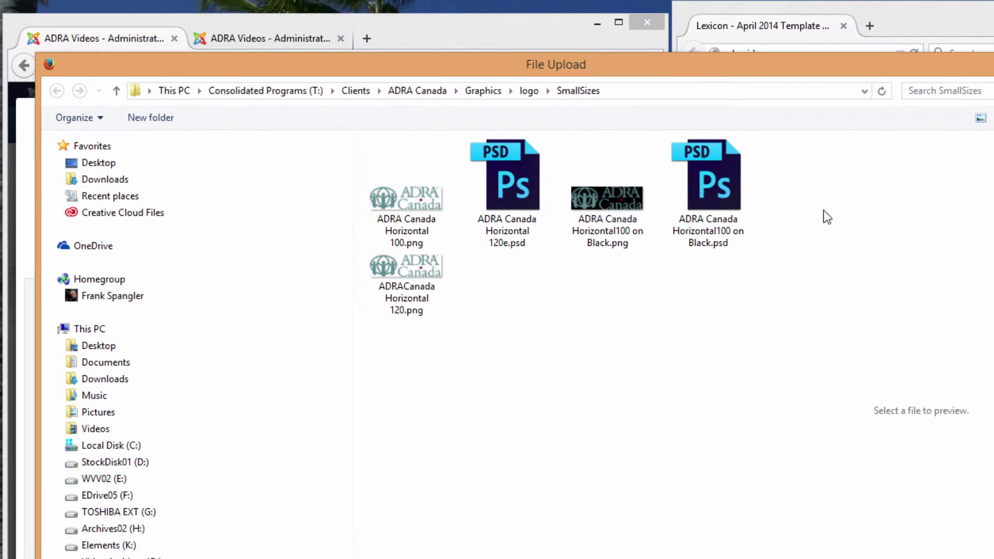
left_click(422, 275)
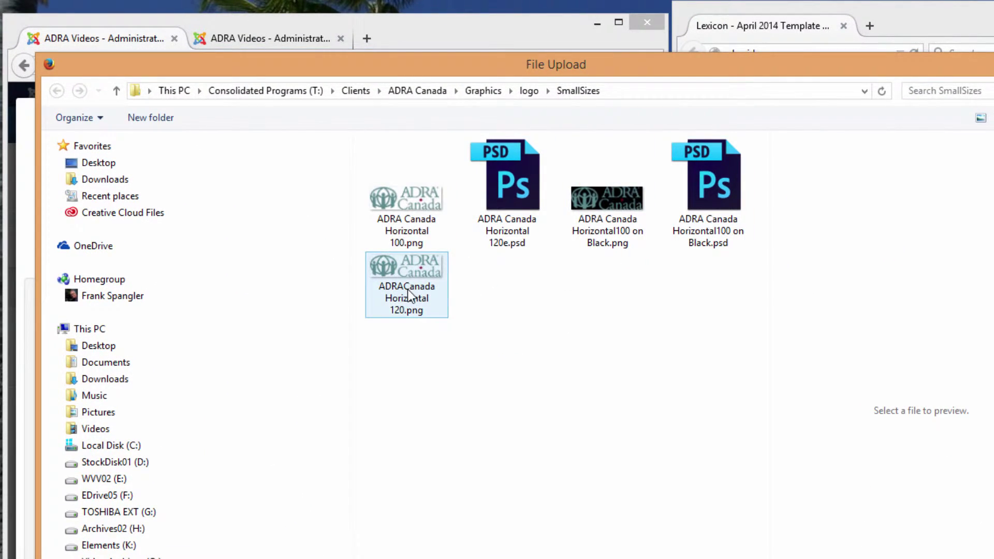
left_click(412, 297)
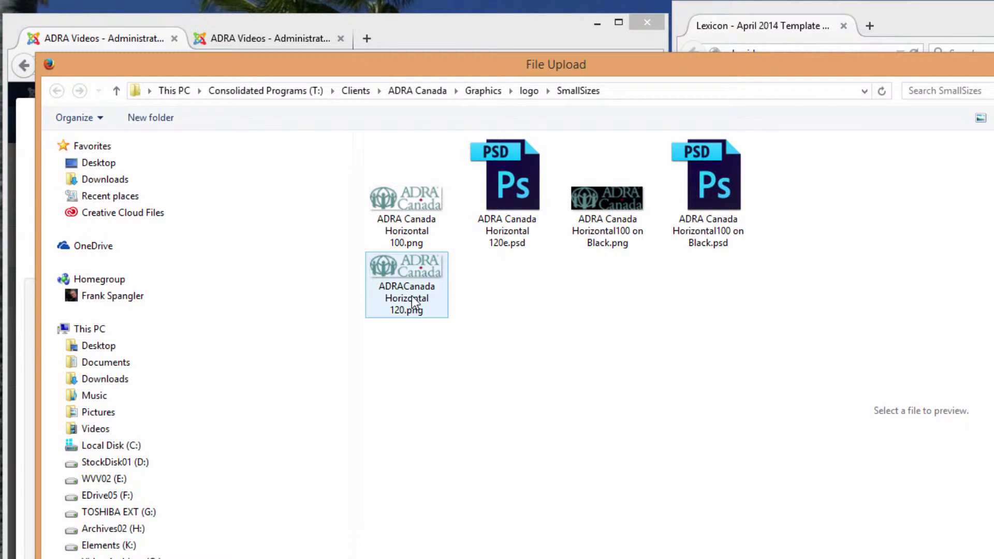
double_click(411, 263)
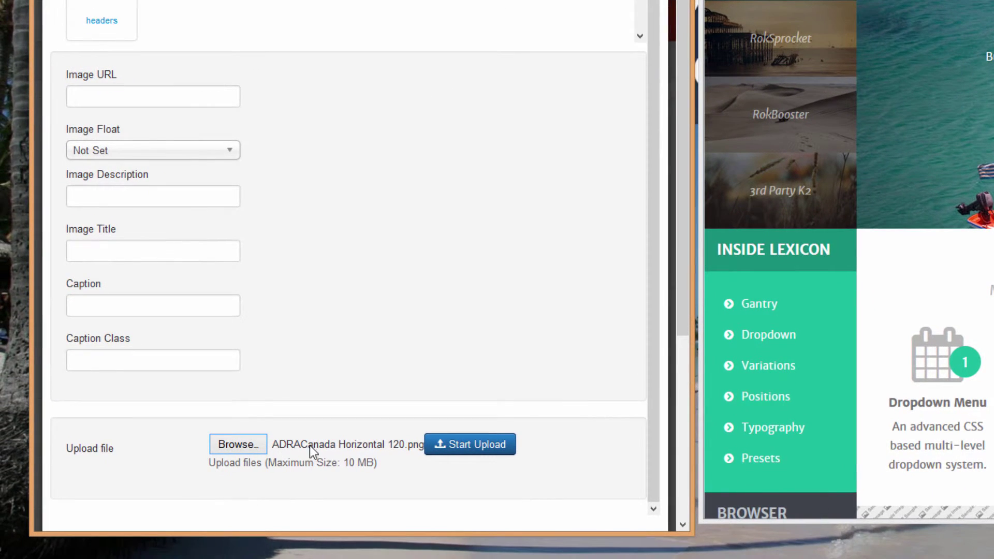
left_click(482, 445)
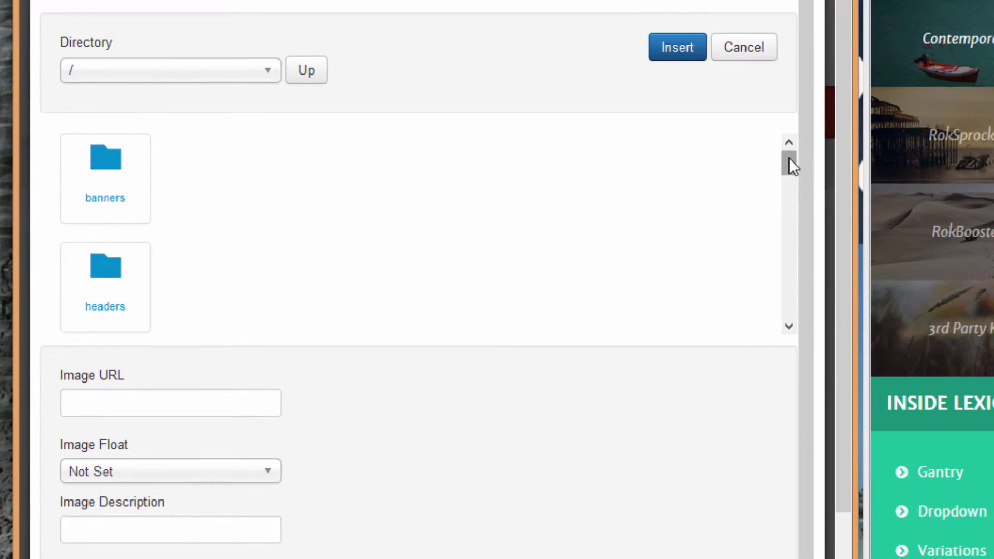
Find the uploaded ADRA Canada logo among the site images and insert it as the custom logo
mouse_move(640, 59)
left_mouse_down()
mouse_move(640, 72)
mouse_move(639, 51)
left_mouse_up()
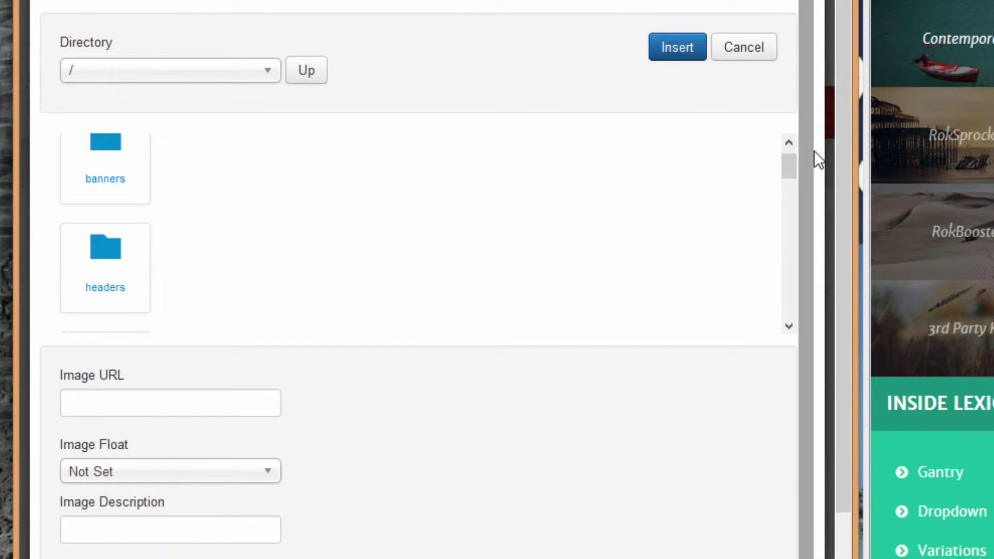
scroll(813, 155, "down", 1)
scroll(797, 158, "up", 1)
scroll(794, 153, "down", 1)
left_click_drag(787, 167, 784, 220)
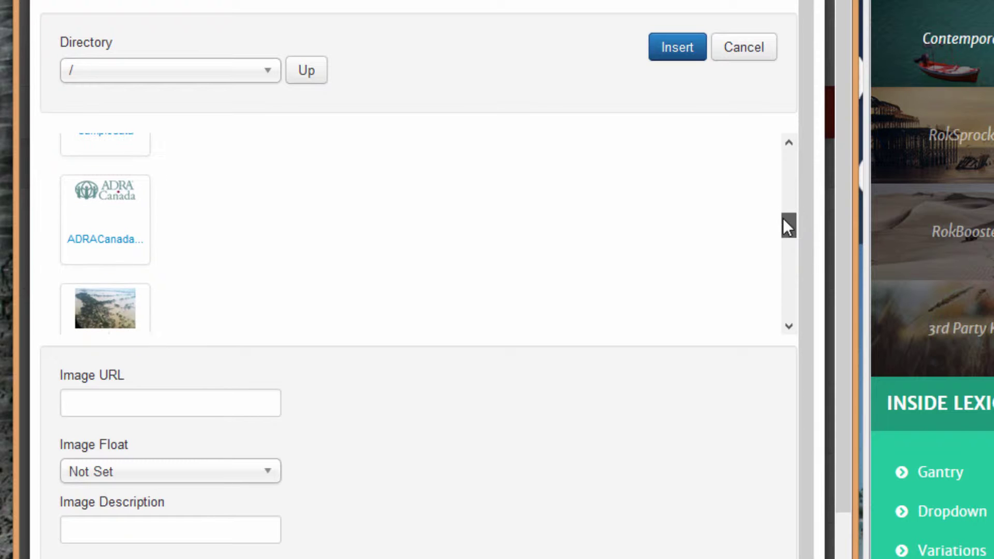
left_click(127, 218)
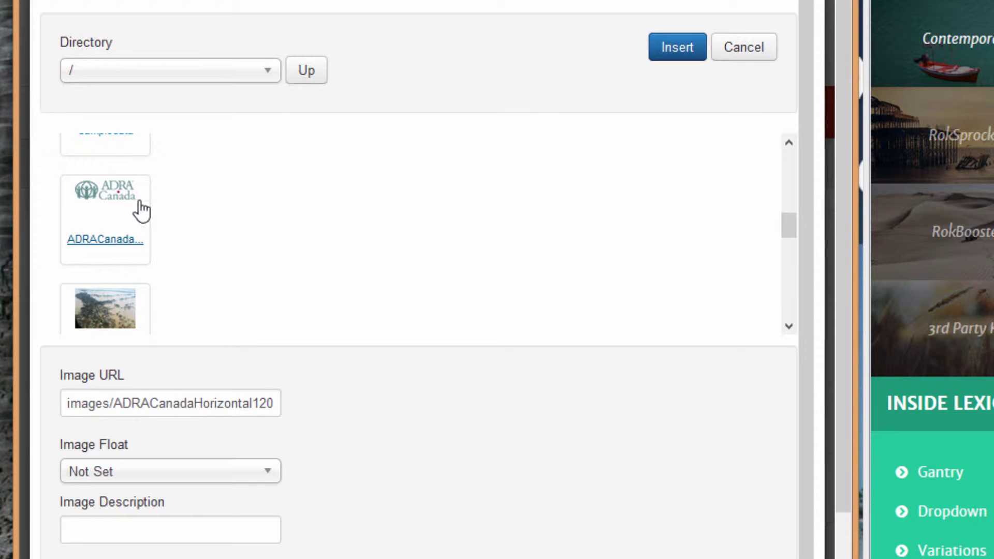
left_click(673, 52)
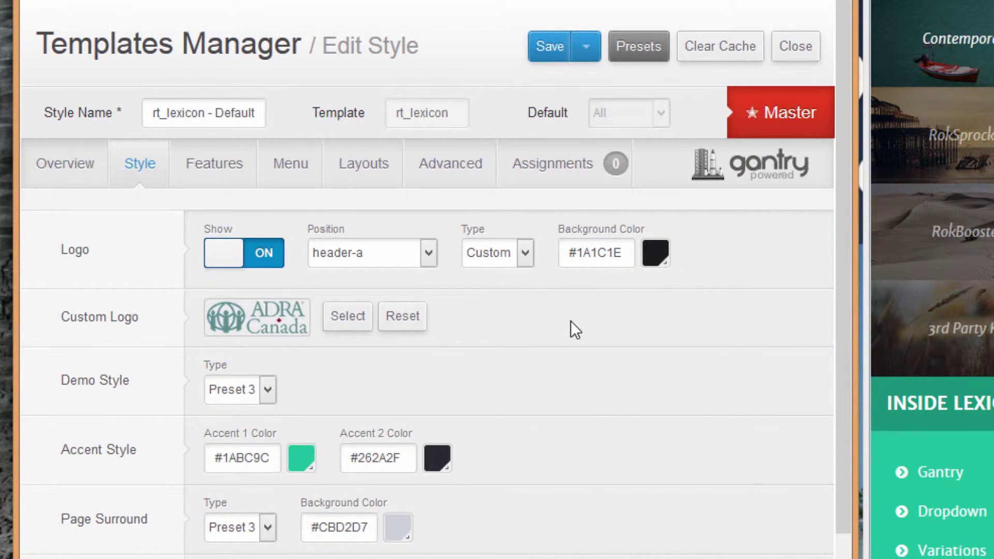
Save the template style and reload the live site to check the custom logo
left_click(551, 47)
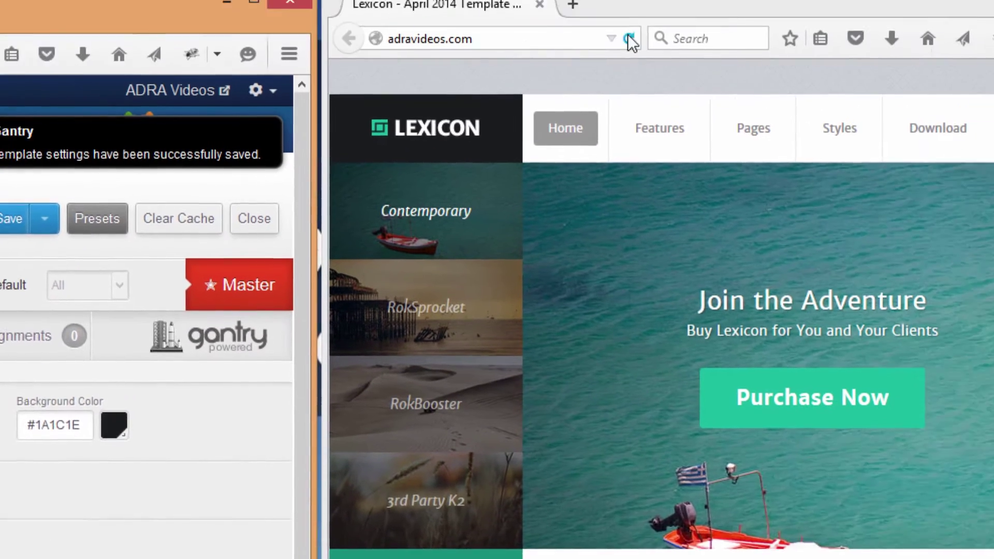
left_click(629, 39)
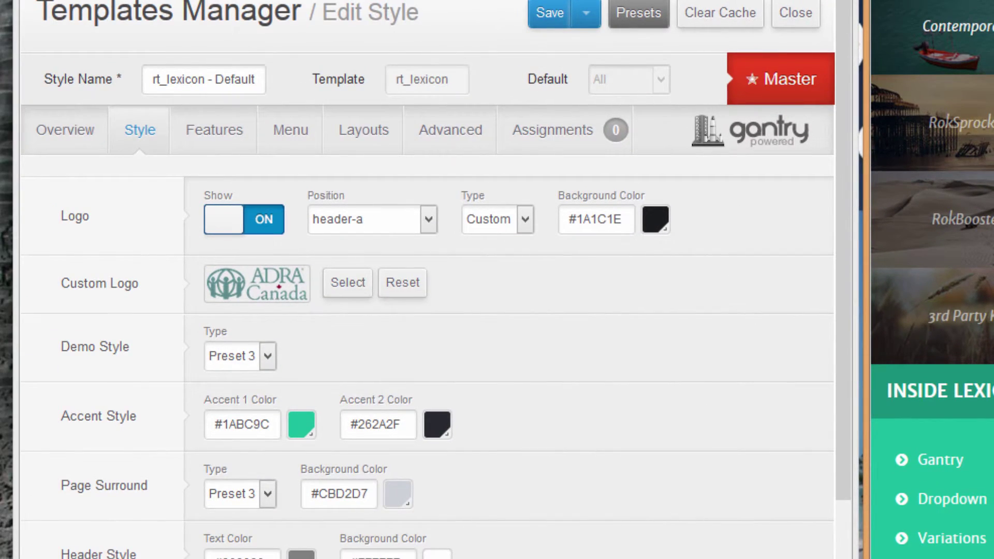
Review the template positions available for the logo, keeping the current selection
left_click(428, 220)
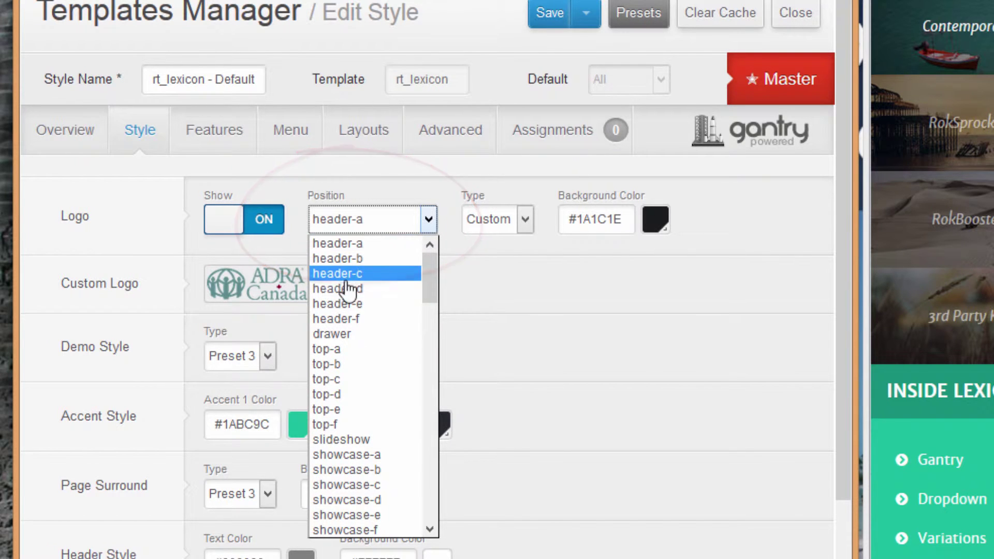
left_click_drag(430, 283, 438, 510)
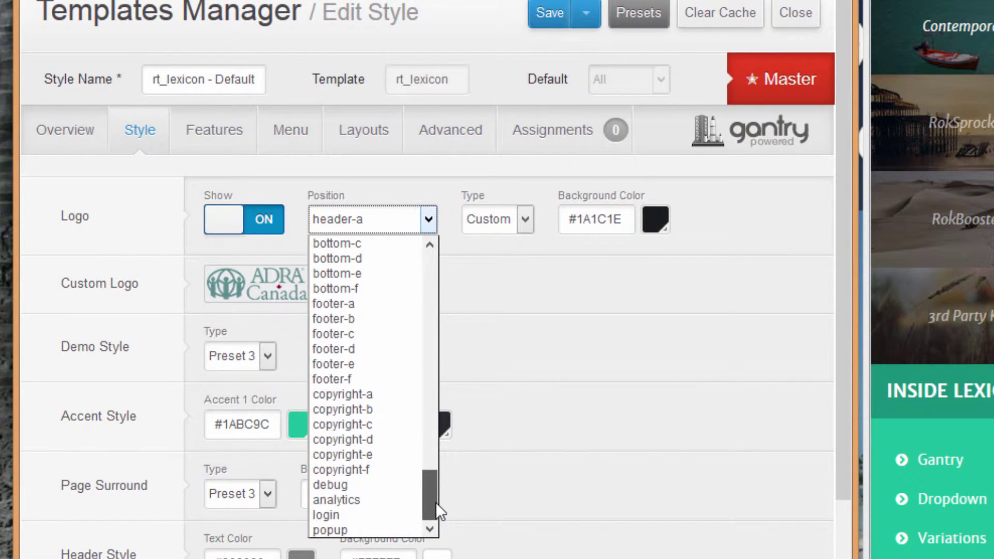
left_click_drag(434, 470, 459, 243)
left_click(620, 315)
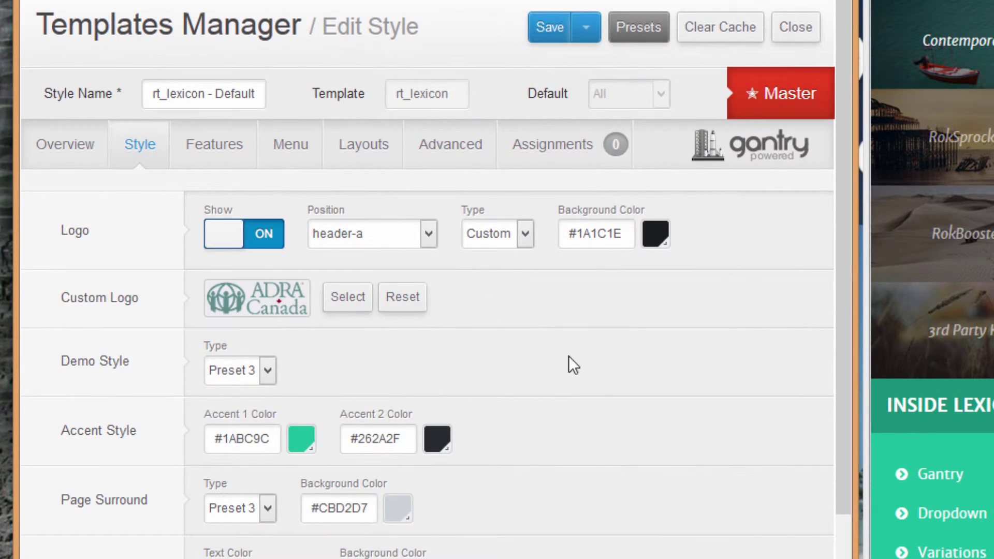
Change the Accent Style's Accent 1 Color to the blue #136bc2
mouse_move(148, 369)
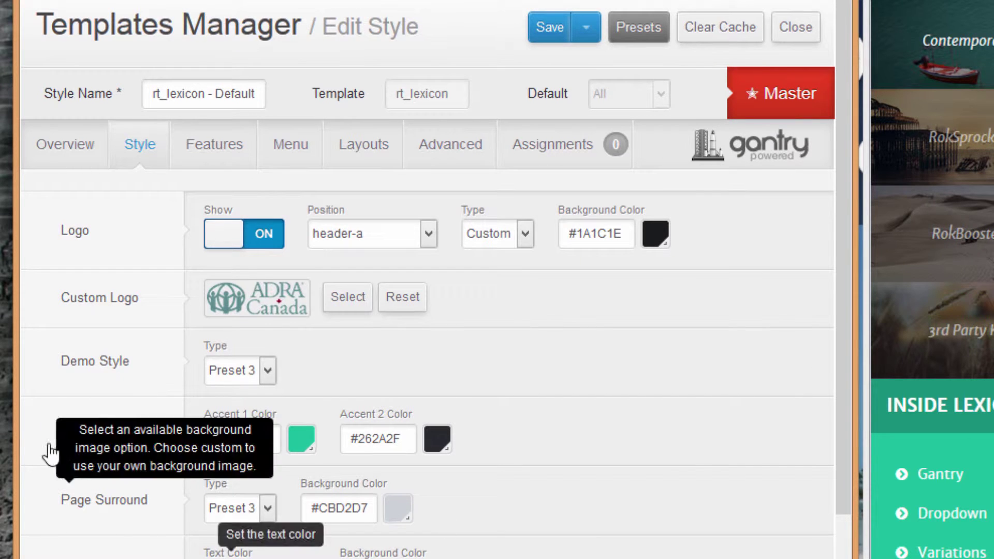
mouse_move(160, 451)
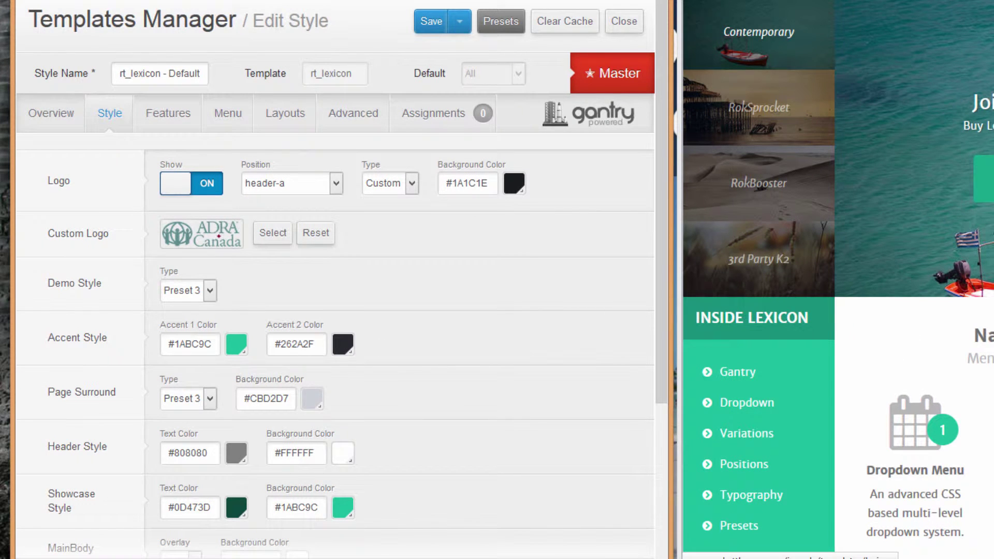
left_click(236, 346)
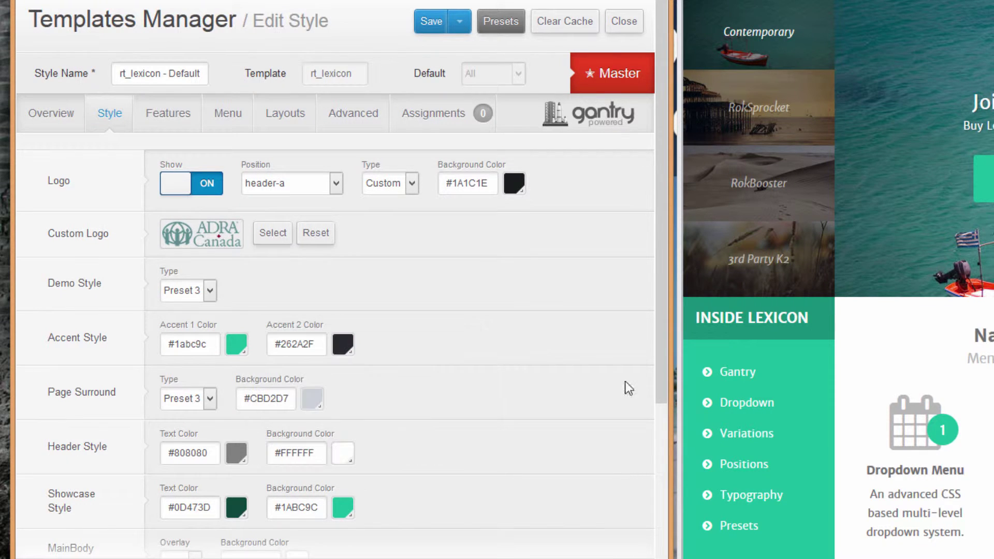
left_click(236, 345)
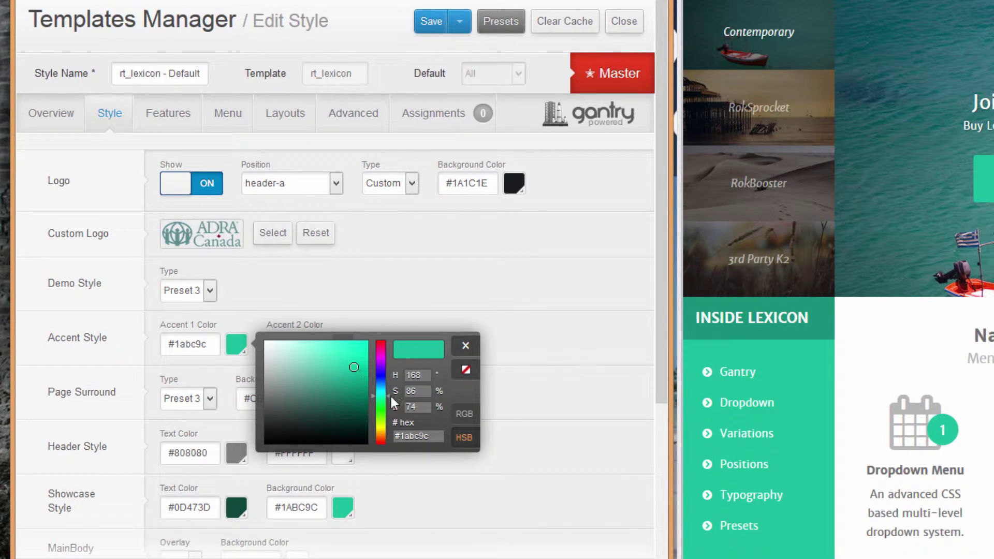
mouse_move(387, 392)
left_mouse_down()
mouse_move(387, 380)
mouse_move(388, 389)
mouse_move(350, 377)
mouse_move(360, 358)
mouse_move(346, 360)
mouse_move(353, 373)
mouse_move(367, 369)
mouse_move(358, 374)
mouse_move(355, 363)
left_mouse_up()
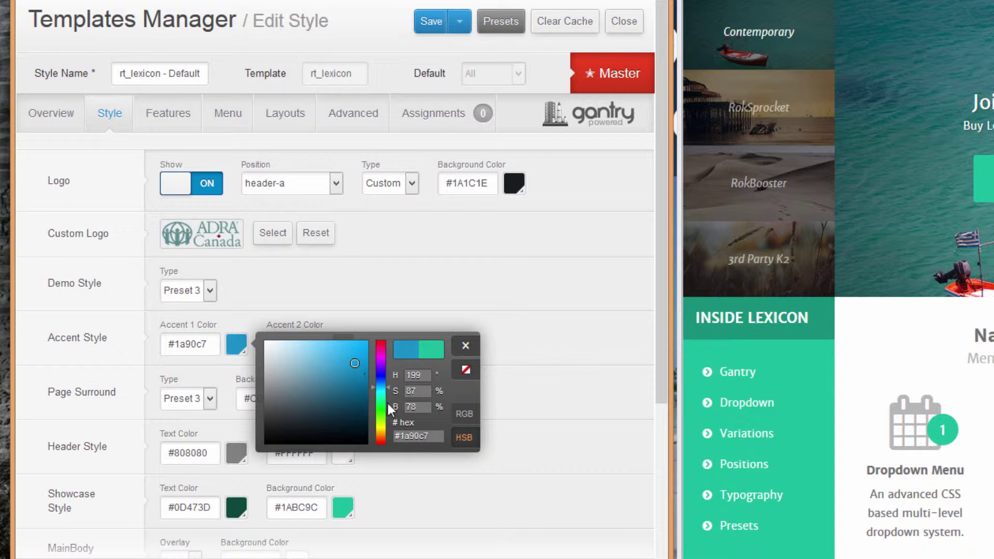
left_click(389, 387)
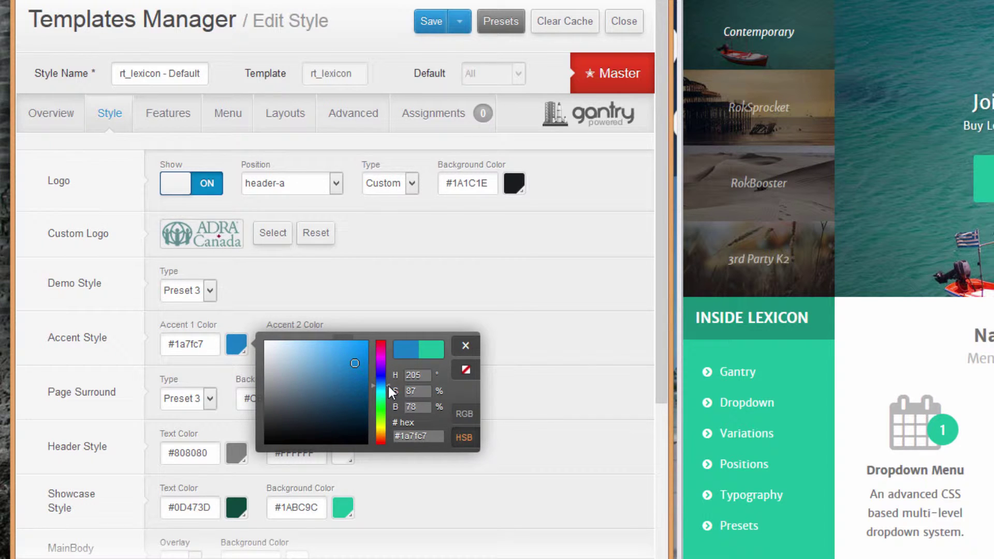
left_click(389, 386)
left_click_drag(358, 371, 359, 366)
left_click(359, 365)
left_click(563, 368)
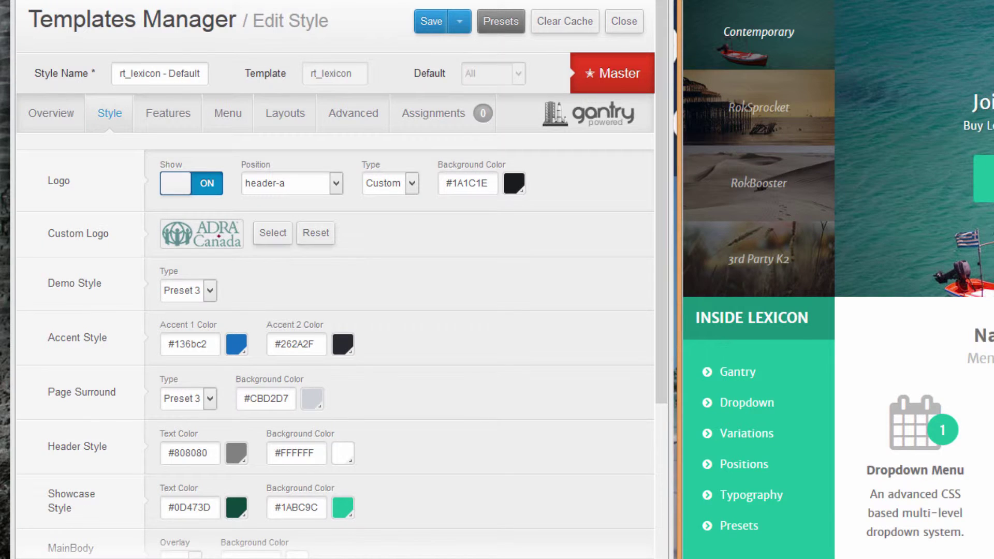
Check the lower part of the live site and set the Accent Style's Accent 2 Color to the dark red #ab0707
scroll(838, 310, "down", 15)
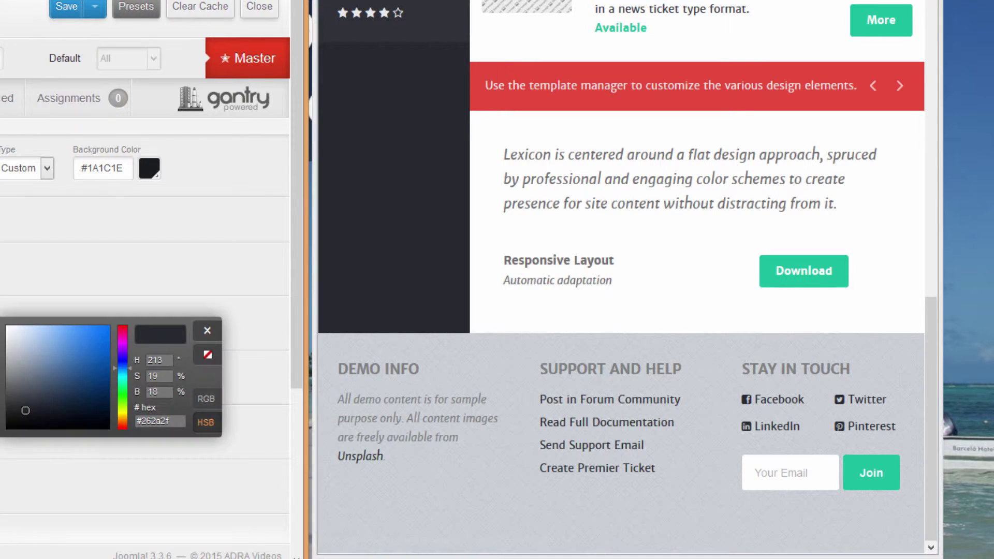
left_click_drag(129, 371, 132, 434)
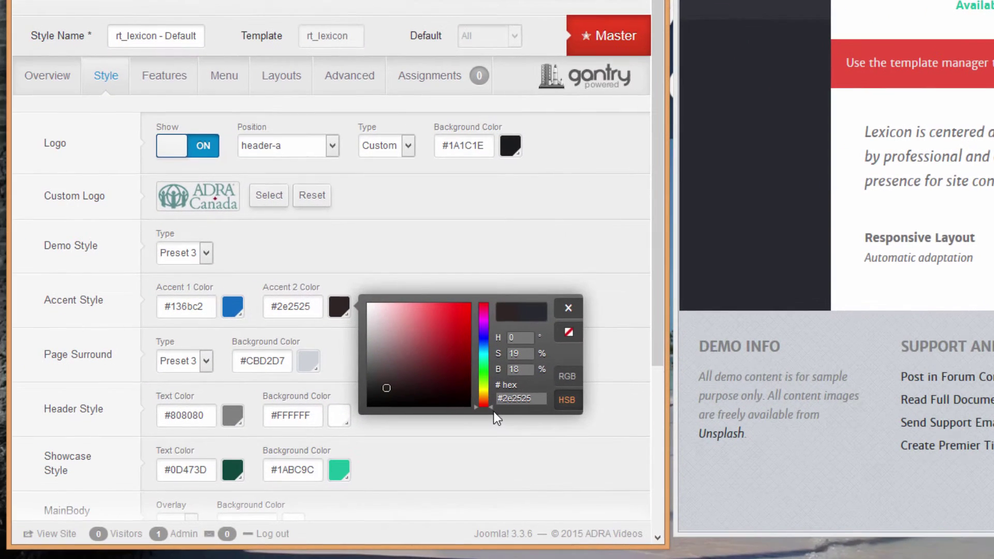
mouse_move(455, 352)
left_mouse_down()
mouse_move(451, 337)
mouse_move(474, 343)
mouse_move(468, 336)
left_mouse_up()
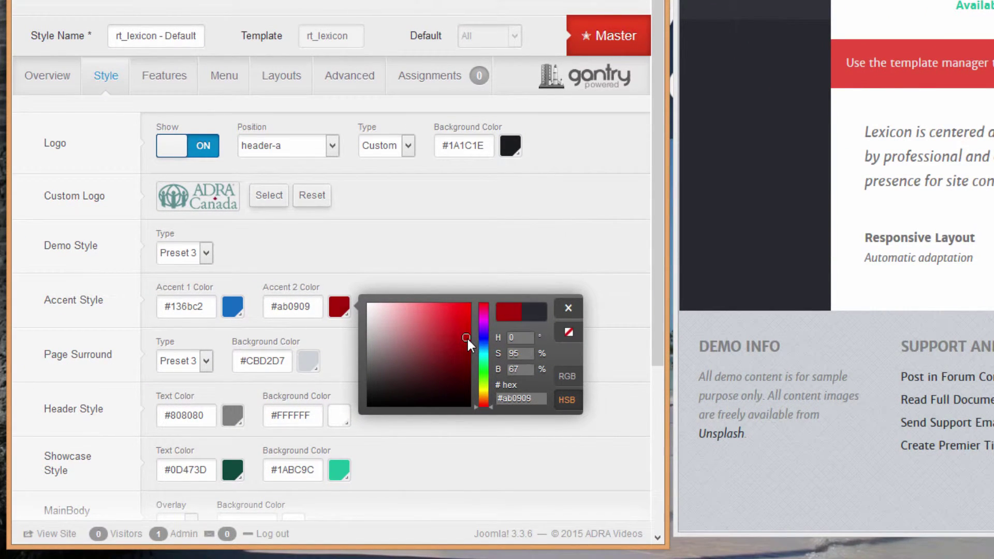
left_click(558, 311)
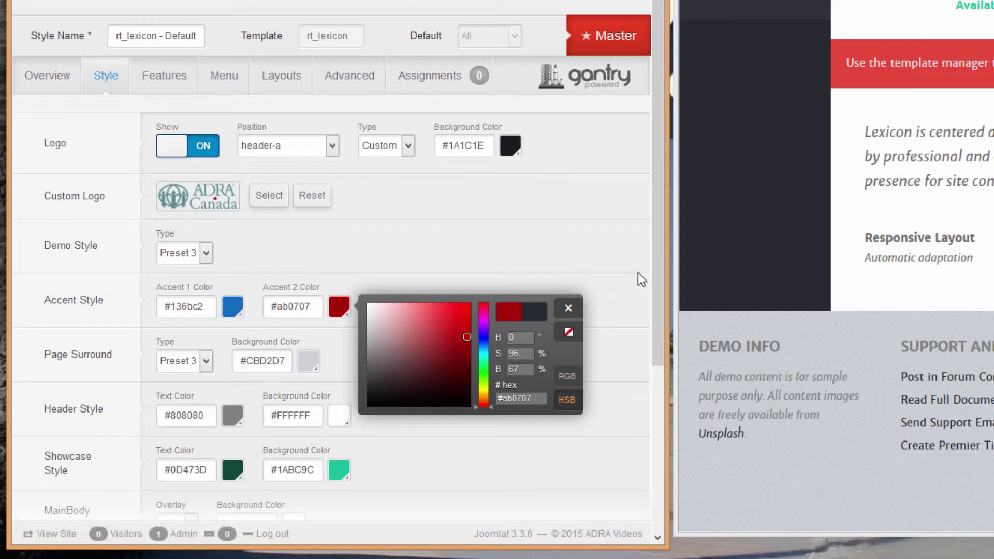
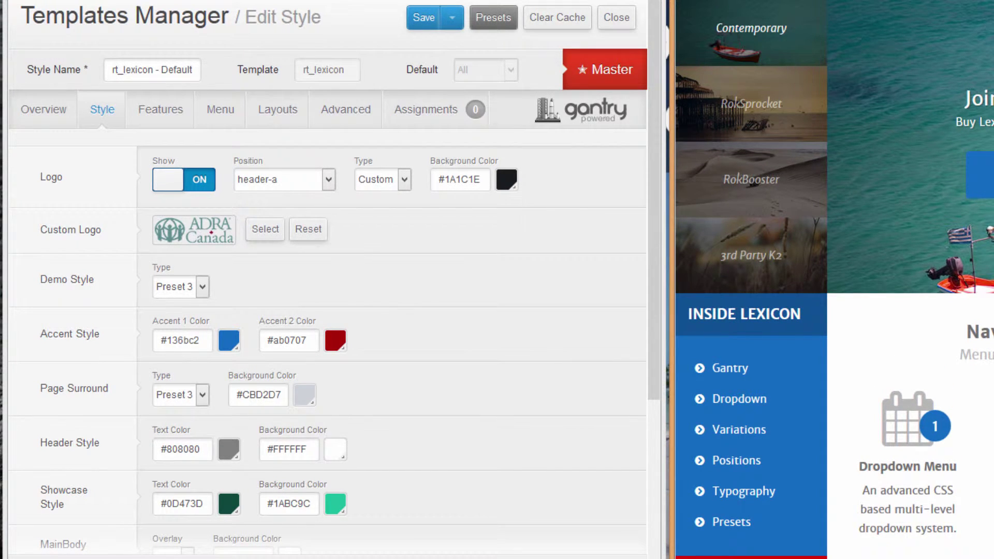
Look over the whole live home page to check how the two new accent colours are applied
scroll(835, 279, "down", 12)
scroll(835, 280, "up", 12)
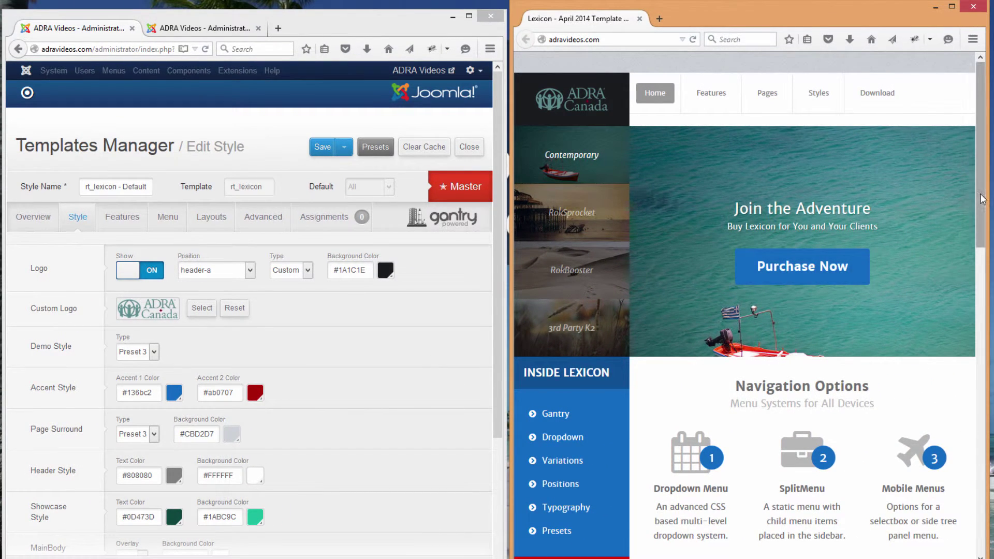
left_click_drag(983, 199, 983, 365)
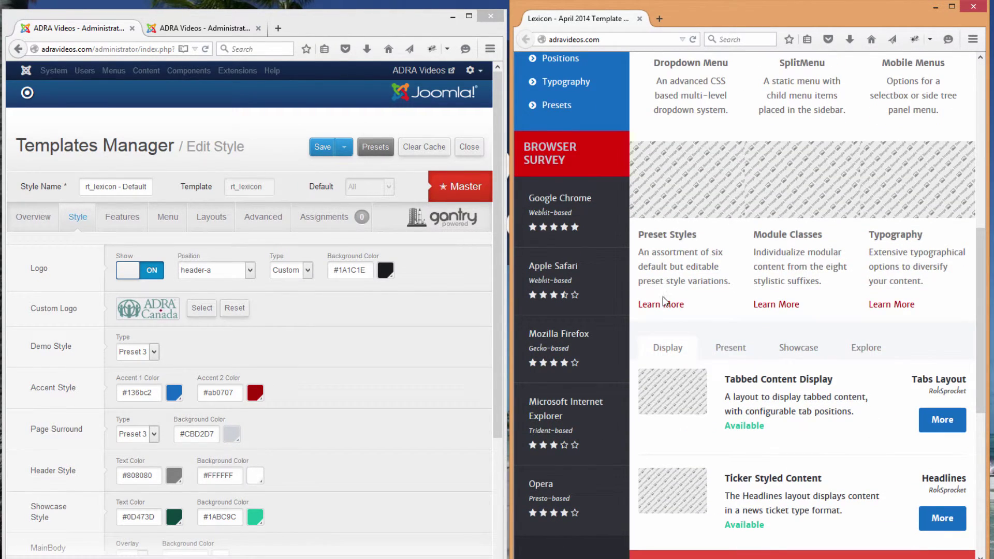
left_click_drag(982, 306, 940, 87)
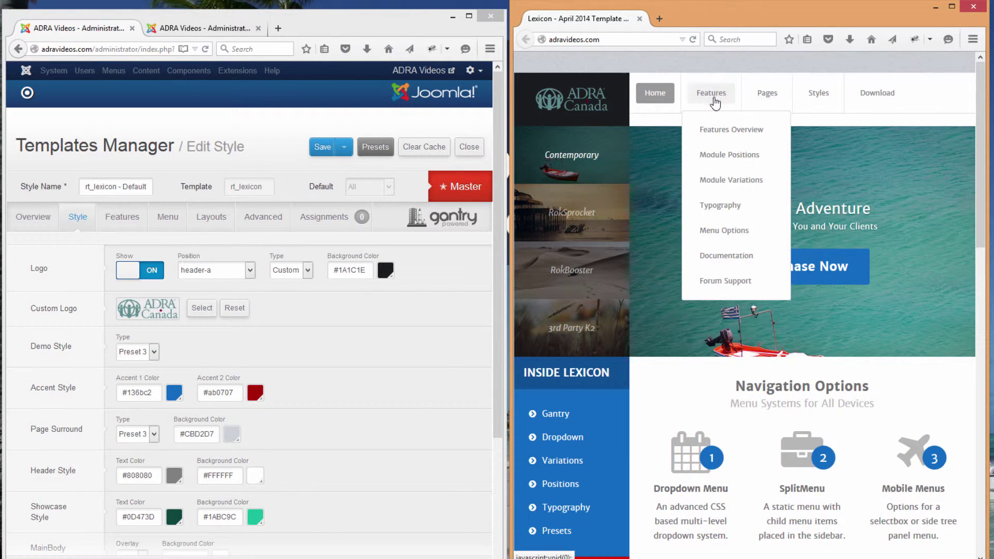
Open the Module Positions page among the live site's Features pages and check its colours
left_click(711, 92)
scroll(983, 124, "down", 1)
scroll(982, 124, "up", 1)
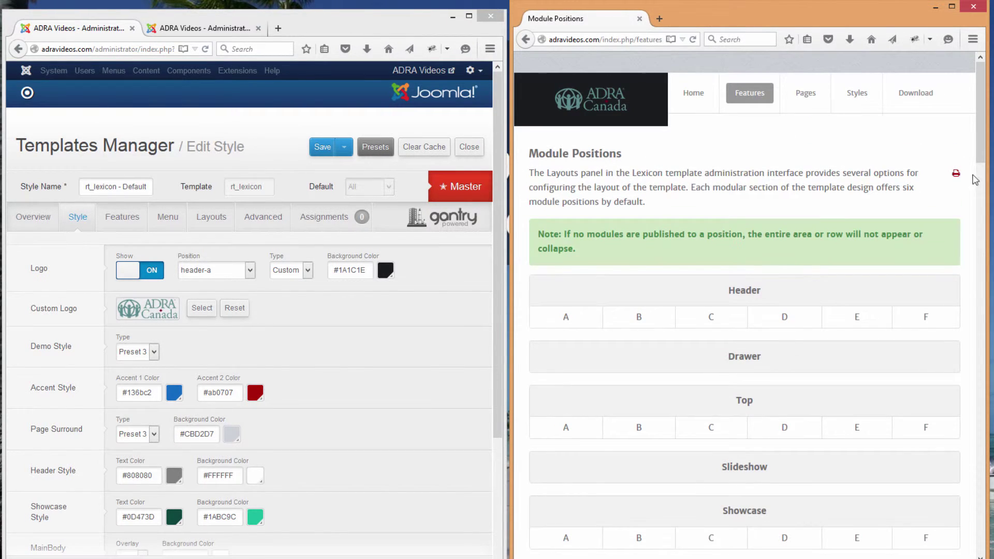
left_click_drag(969, 178, 956, 175)
left_click_drag(981, 134, 981, 68)
mouse_move(806, 93)
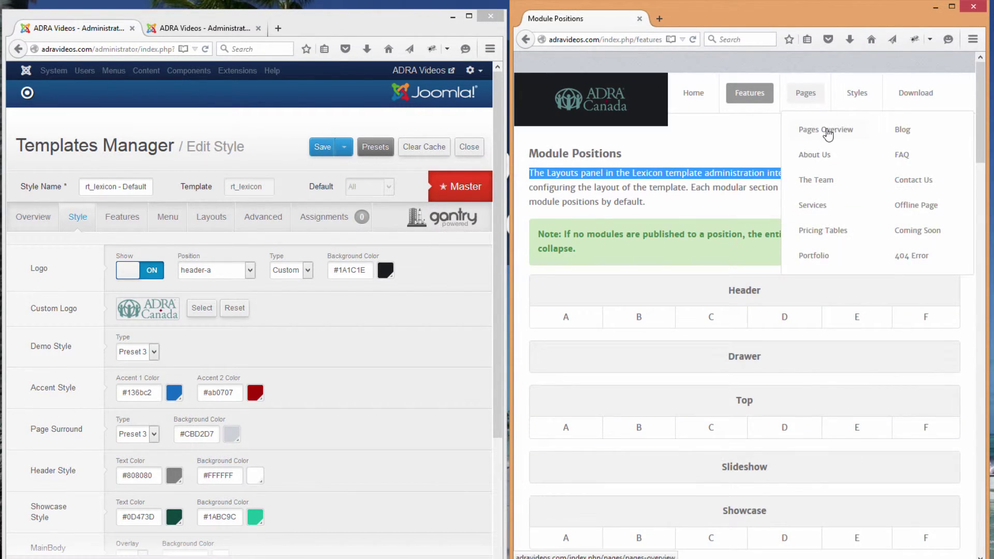
Open the live site's Blog page and examine the colours of its heading area and content
left_click(902, 132)
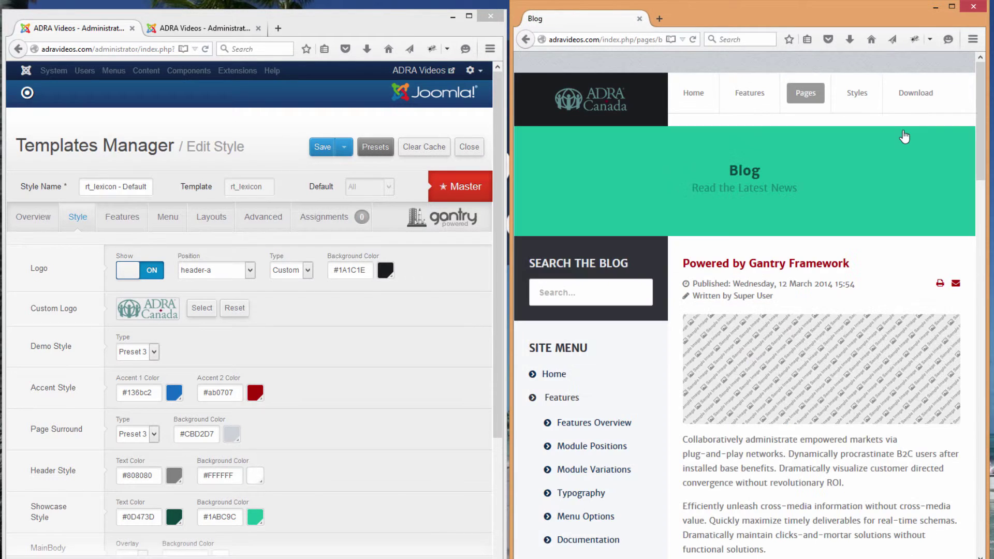
left_click_drag(983, 150, 984, 169)
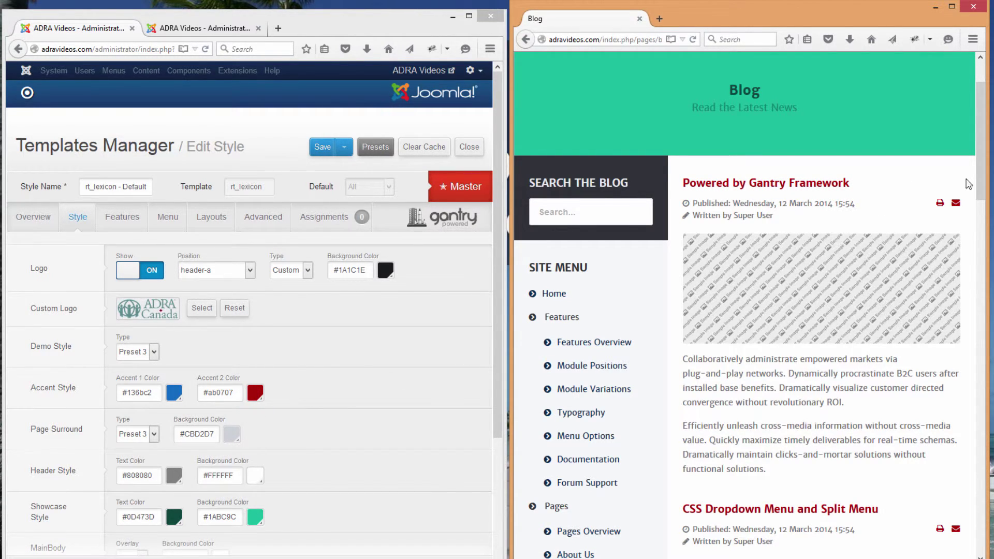
mouse_move(981, 165)
left_mouse_down()
mouse_move(982, 519)
mouse_move(981, 150)
left_mouse_up()
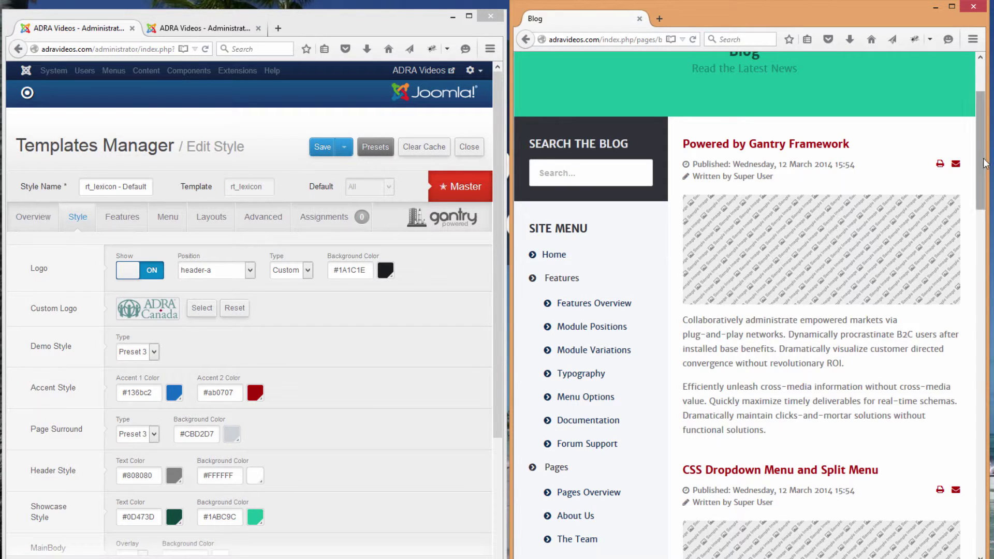
left_click_drag(981, 156, 981, 127)
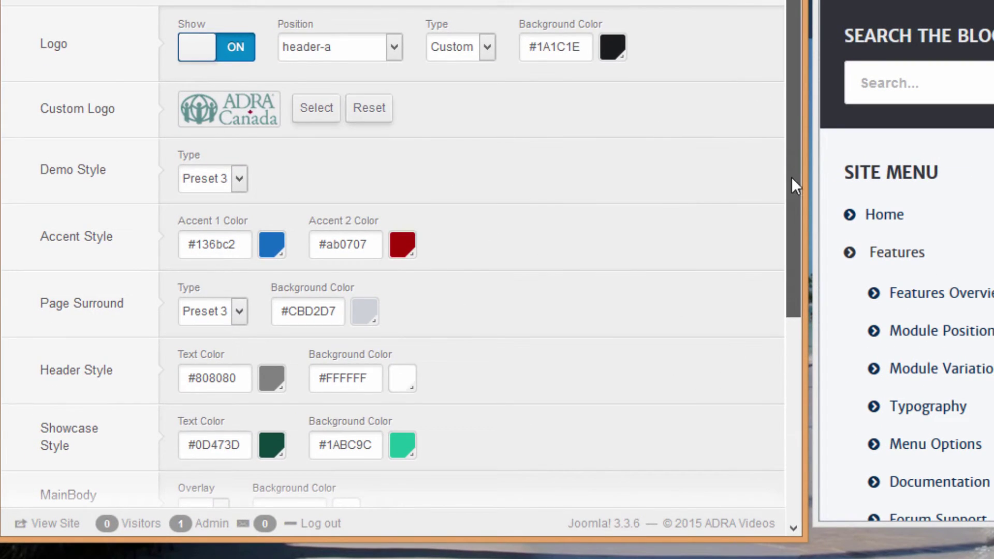
Change the Showcase Style's Background Color to the orange #ffa200
left_click_drag(500, 357, 506, 484)
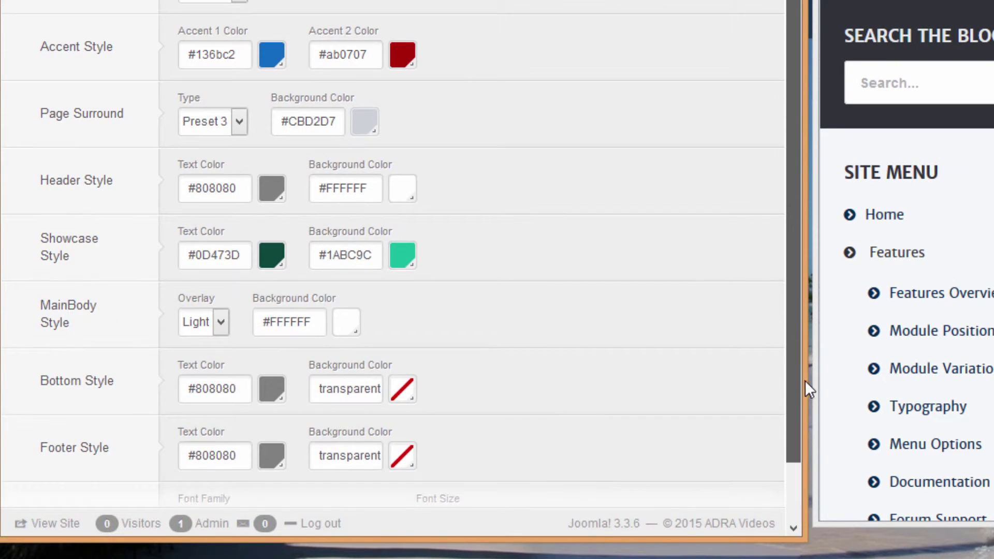
mouse_move(28, 264)
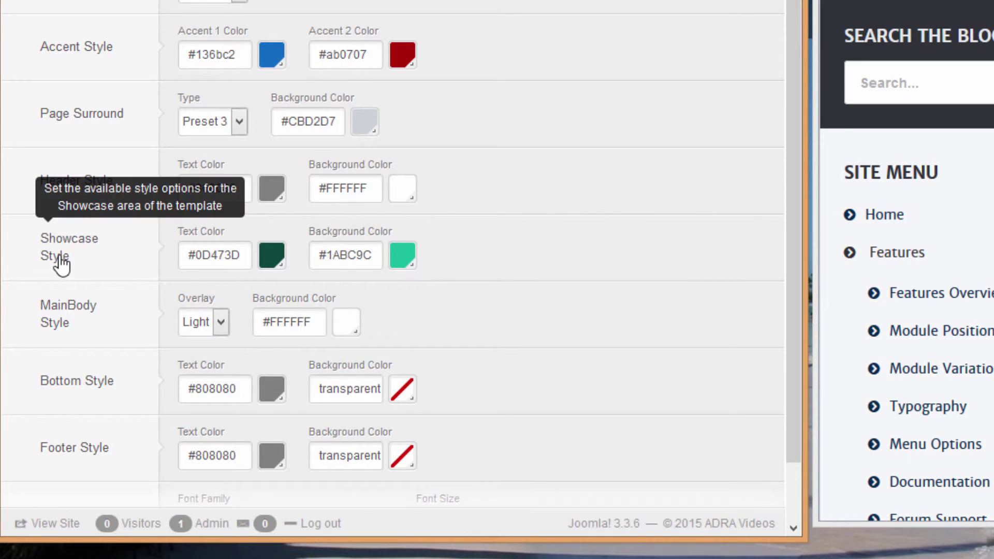
left_click(402, 254)
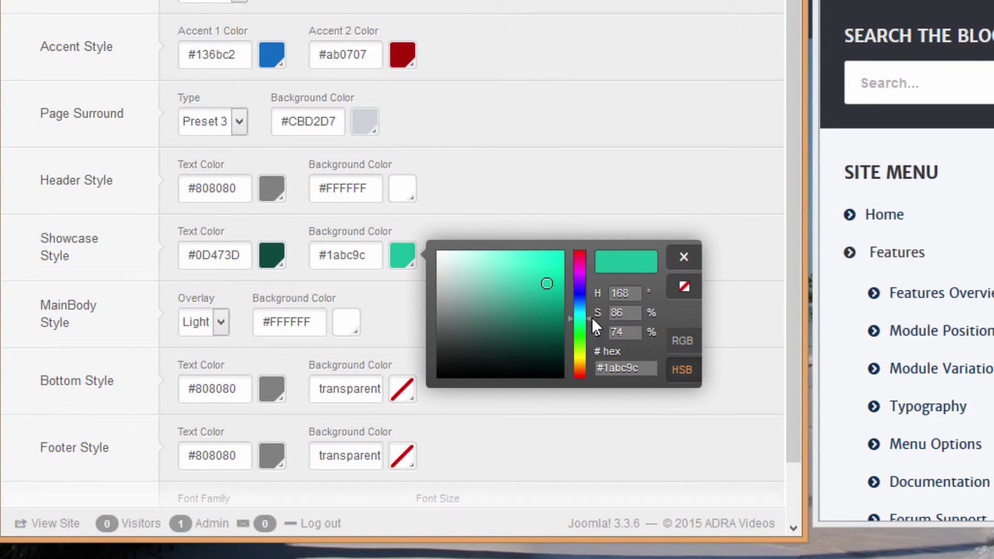
left_click_drag(591, 318, 586, 366)
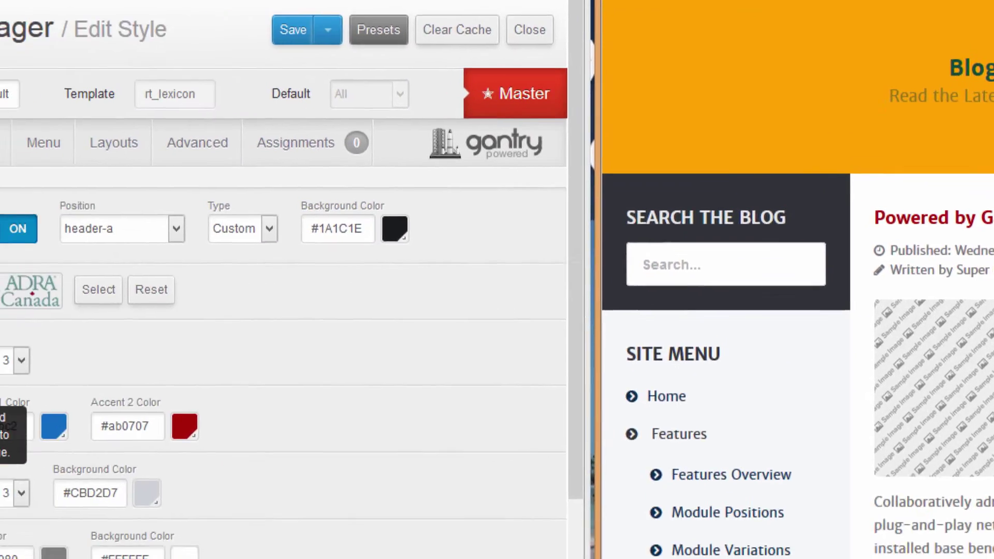
Set the Page Surround type to Preset 6 and save the template style
mouse_move(111, 340)
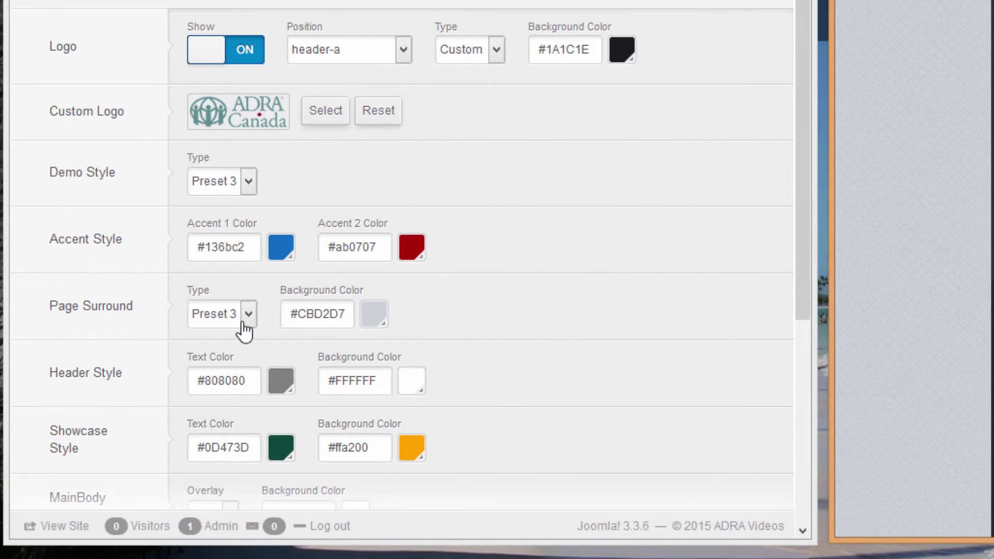
left_click(243, 322)
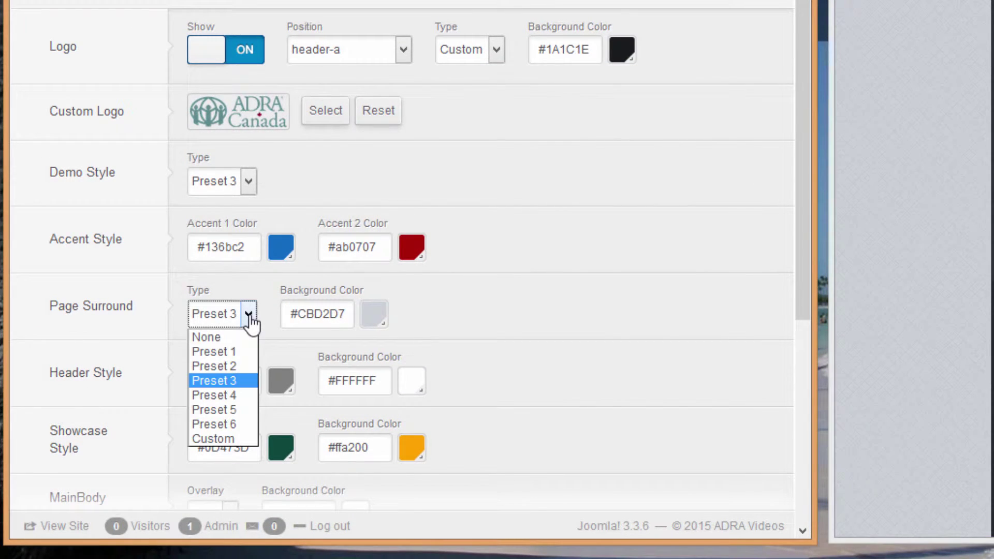
left_click(241, 425)
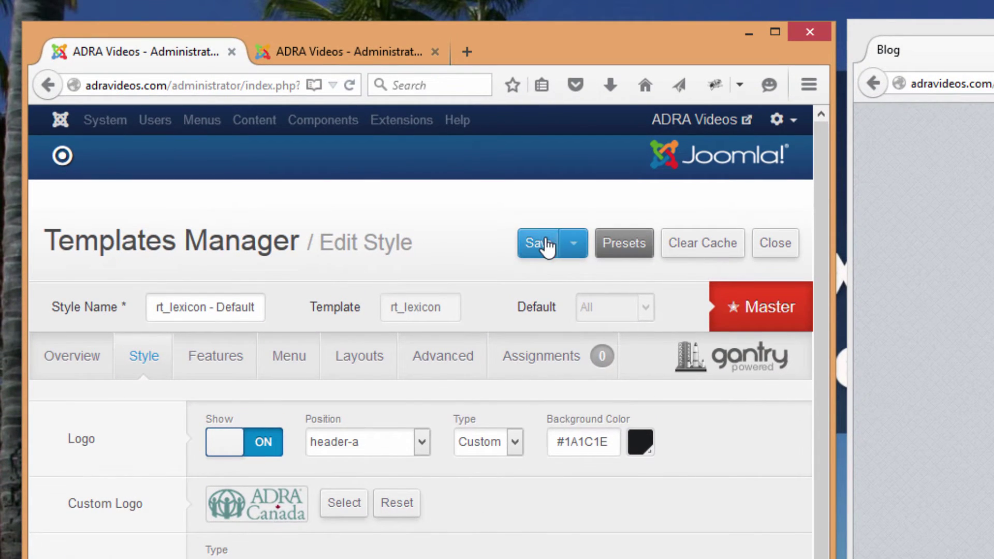
left_click(537, 156)
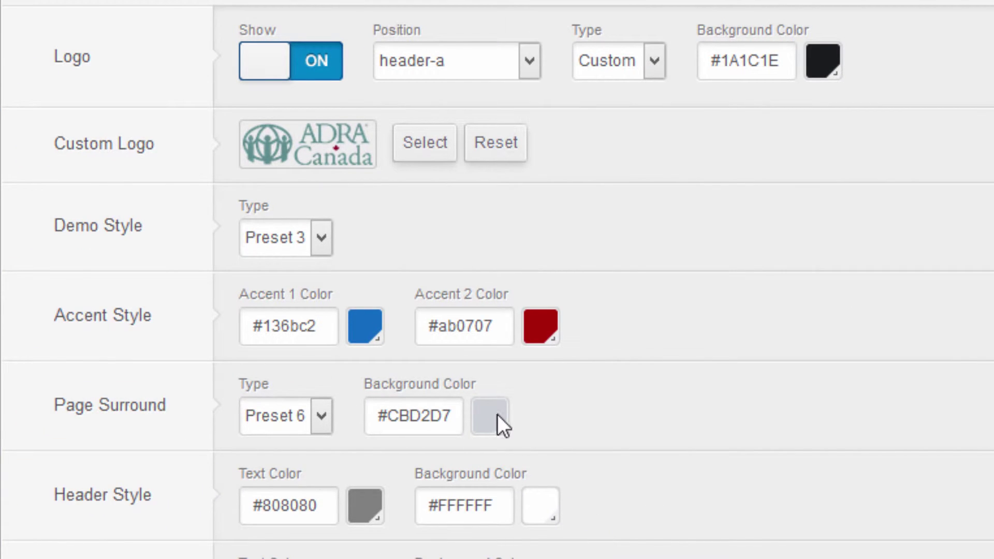
Change the Page Surround's Background Color to the blue #087acc
left_click(490, 416)
mouse_move(570, 452)
left_mouse_down()
mouse_move(678, 460)
mouse_move(698, 475)
mouse_move(703, 447)
left_mouse_up()
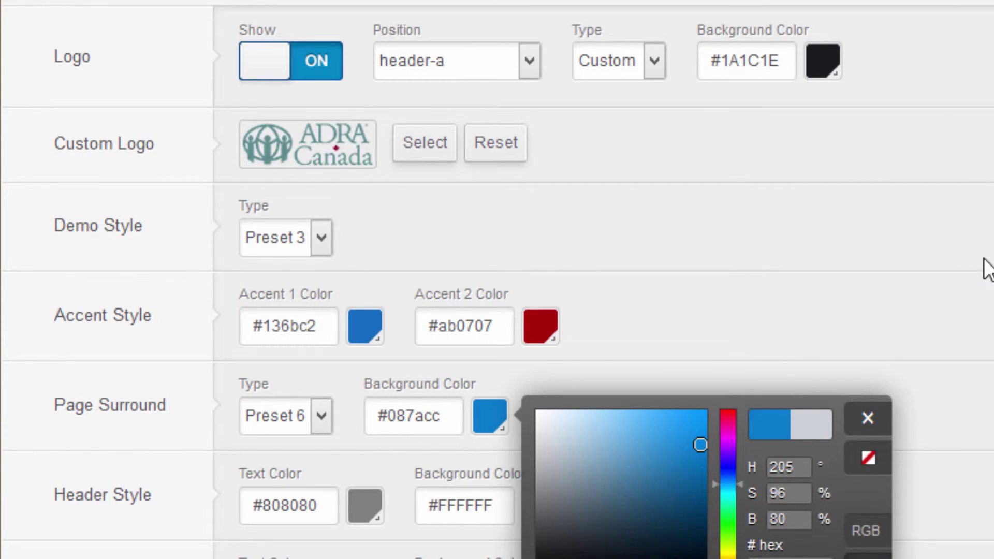
key("Escape")
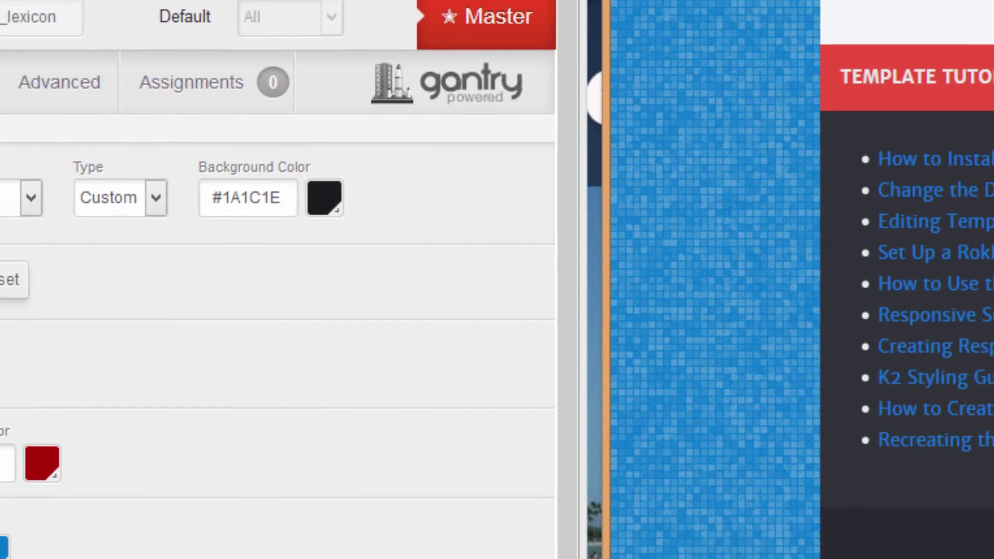
Try Preset 2 as the Page Surround type and switch the type to Custom for using an own background image
left_click(88, 402)
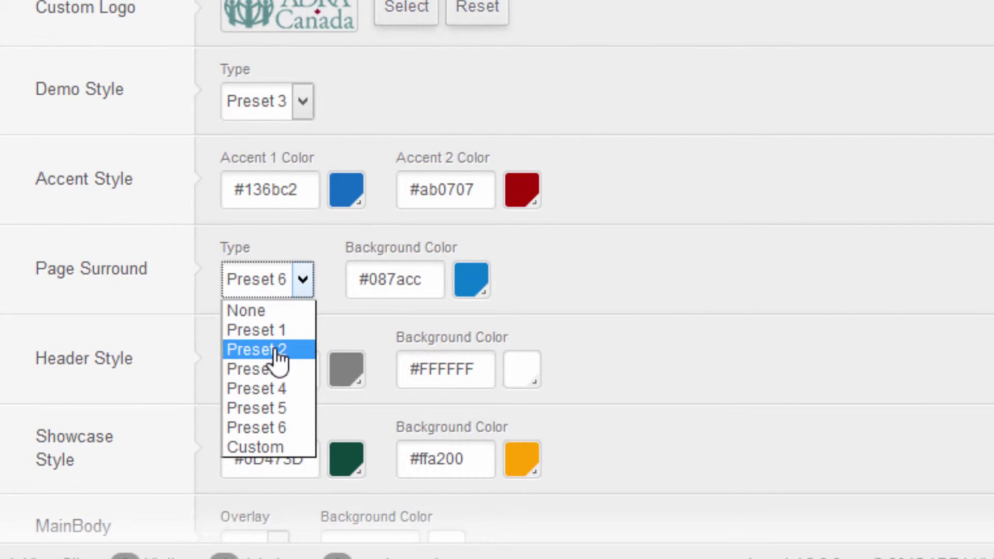
left_click(280, 351)
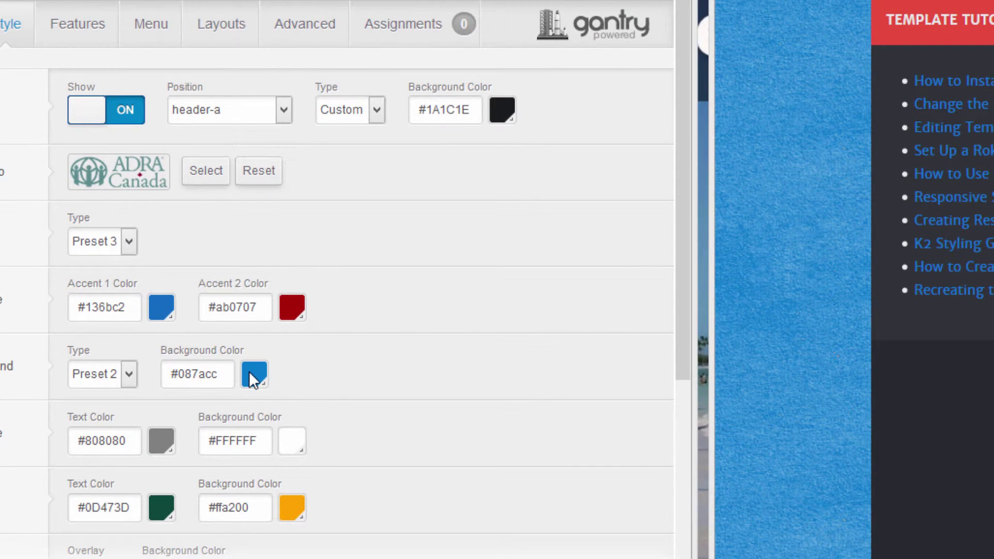
left_click(129, 375)
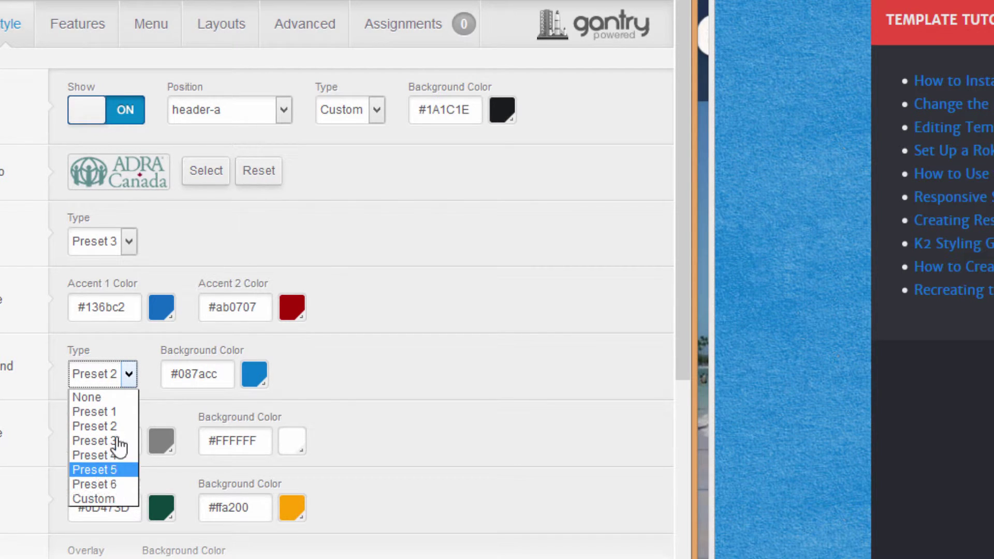
left_click(93, 499)
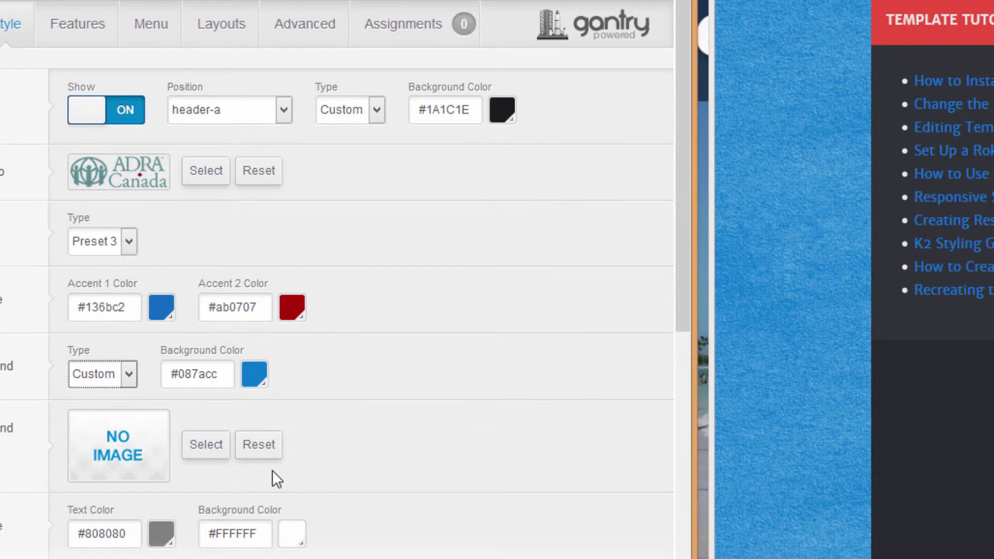
Open adra.ca in a new browser tab and go down to the light textured background area
left_click(484, 490)
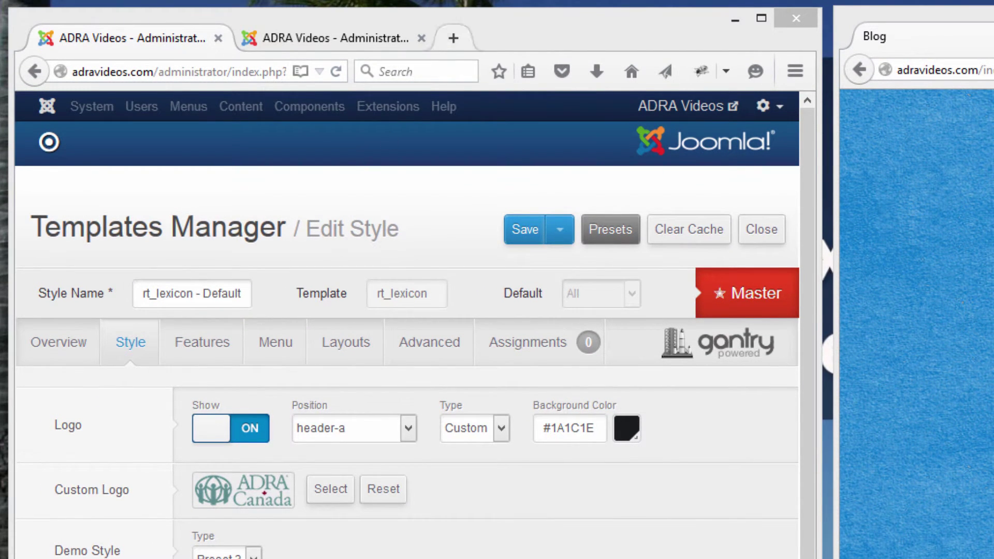
left_click(491, 29)
left_click(455, 38)
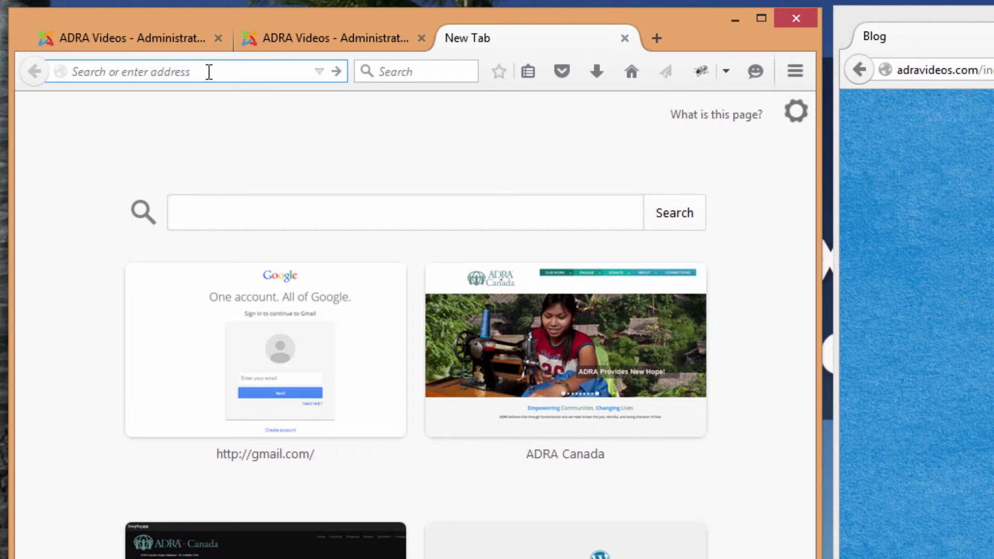
type("adra.ca")
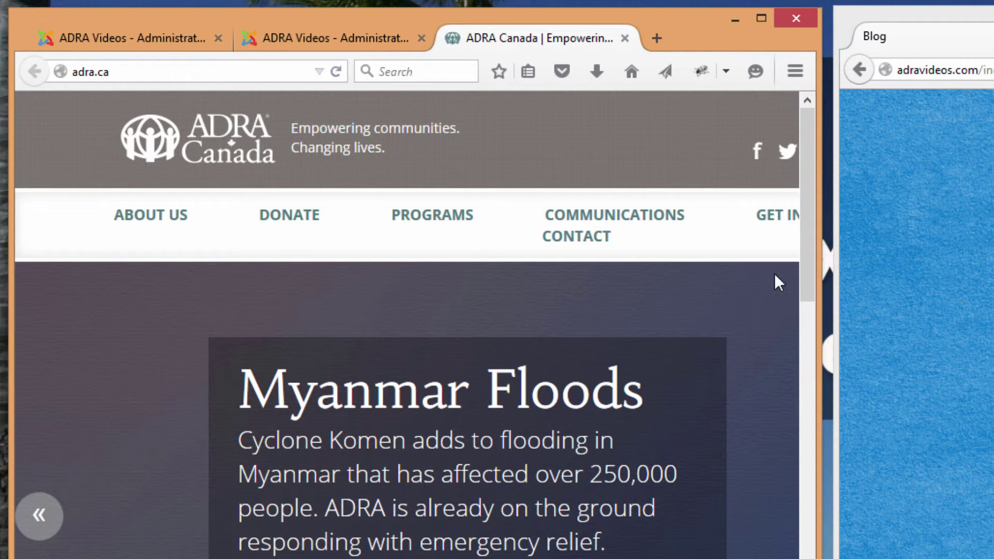
left_click_drag(810, 240, 887, 464)
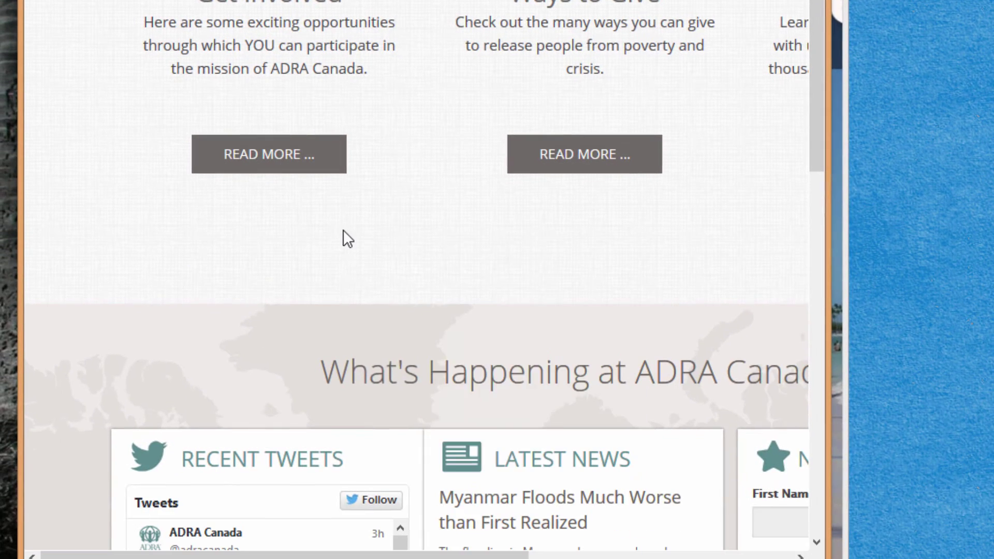
Open the page's textured background image on its own and choose to save it as an image file
right_click(343, 229)
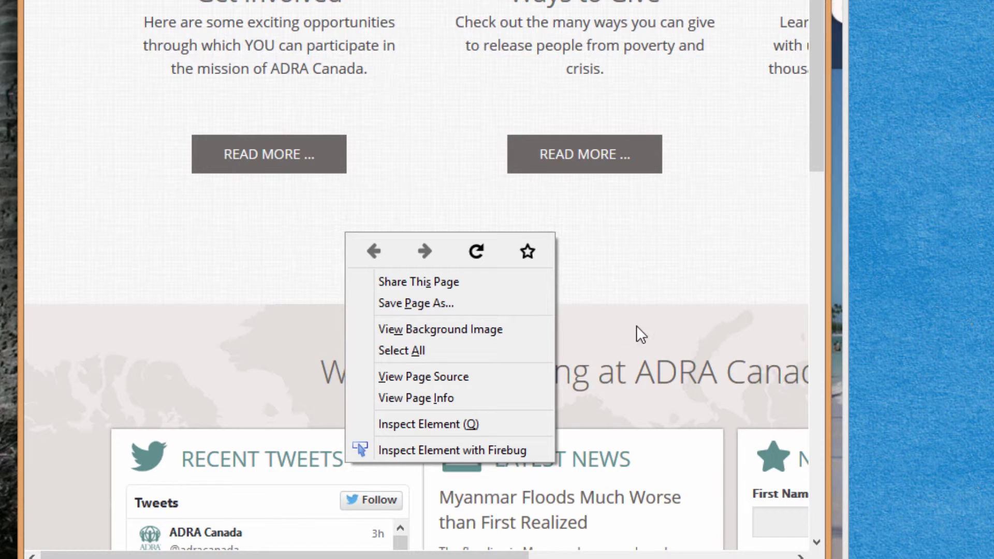
left_click(477, 329)
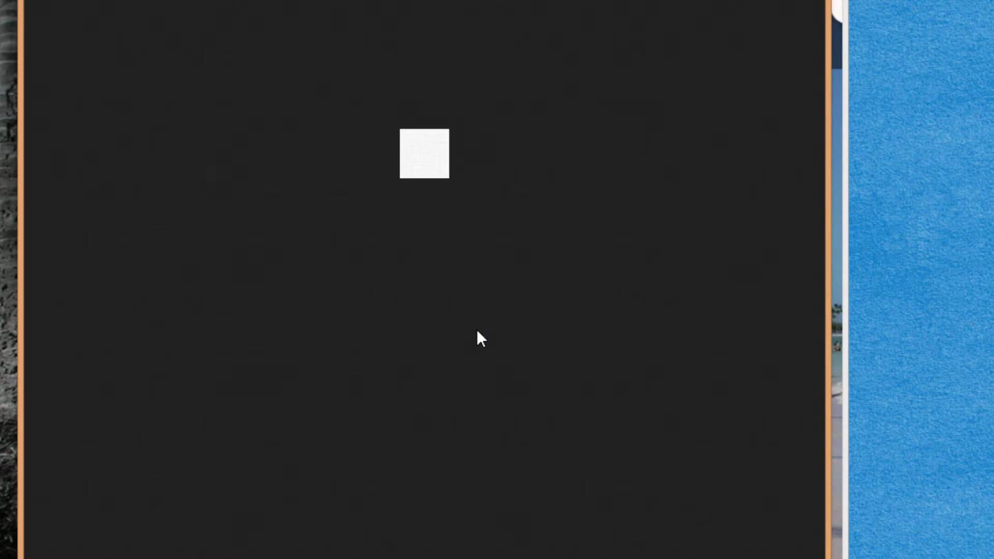
right_click(425, 150)
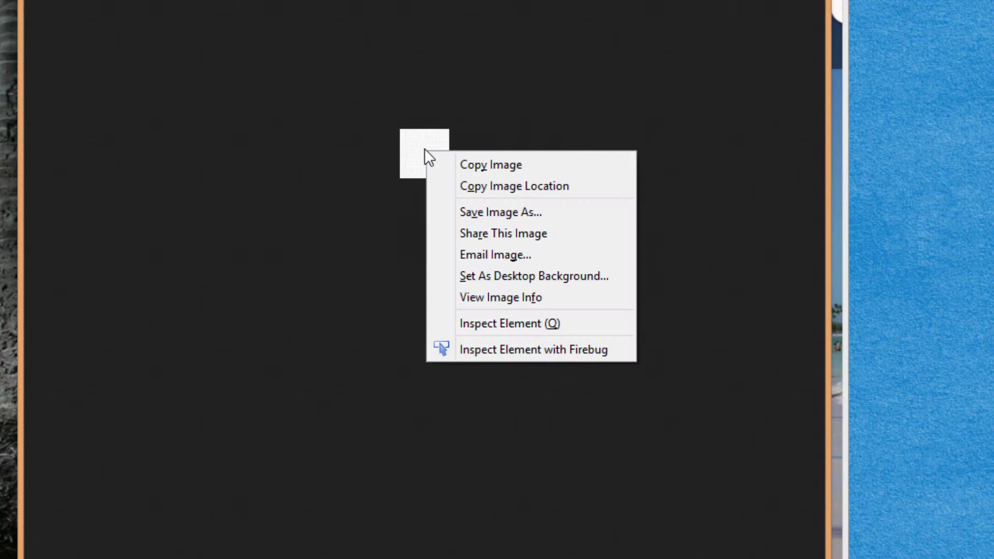
left_click(502, 210)
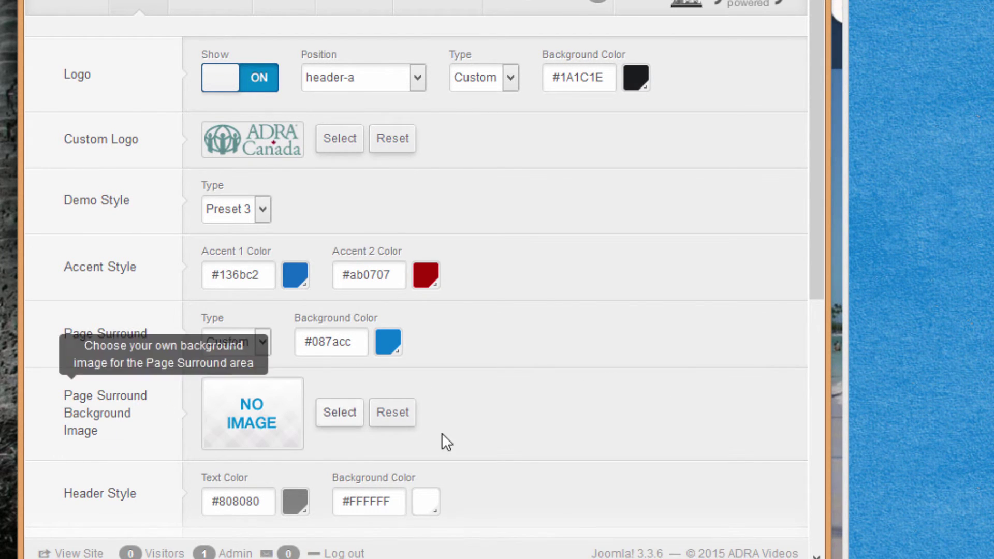
Back in the template's style settings, upload page-bg.png through the Page Surround Background Image selector
left_click(338, 418)
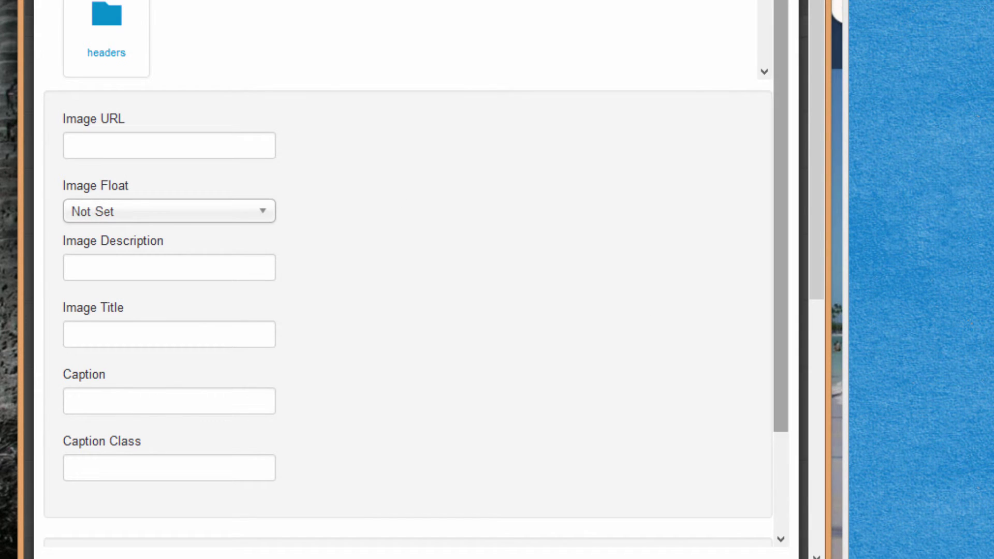
scroll(804, 123, "down", 2)
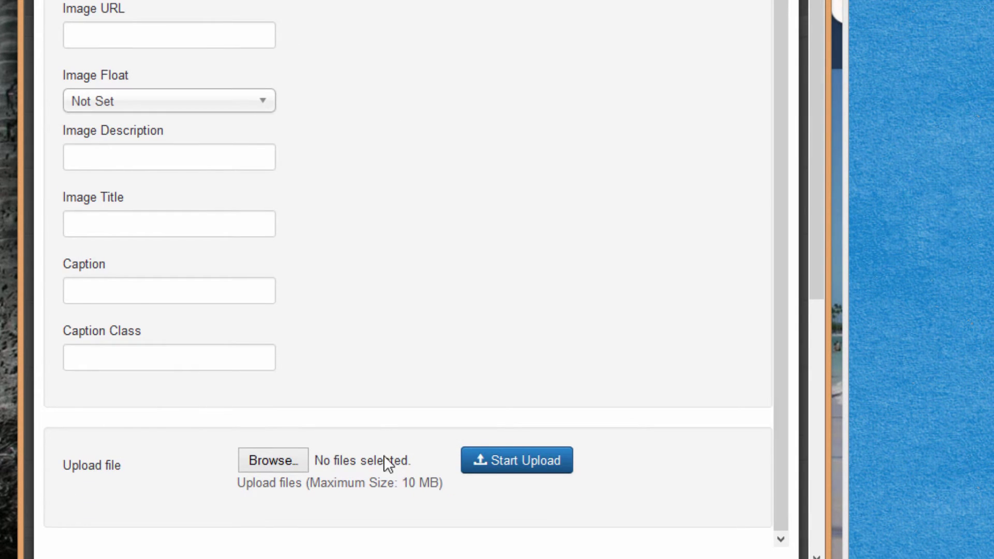
left_click(288, 460)
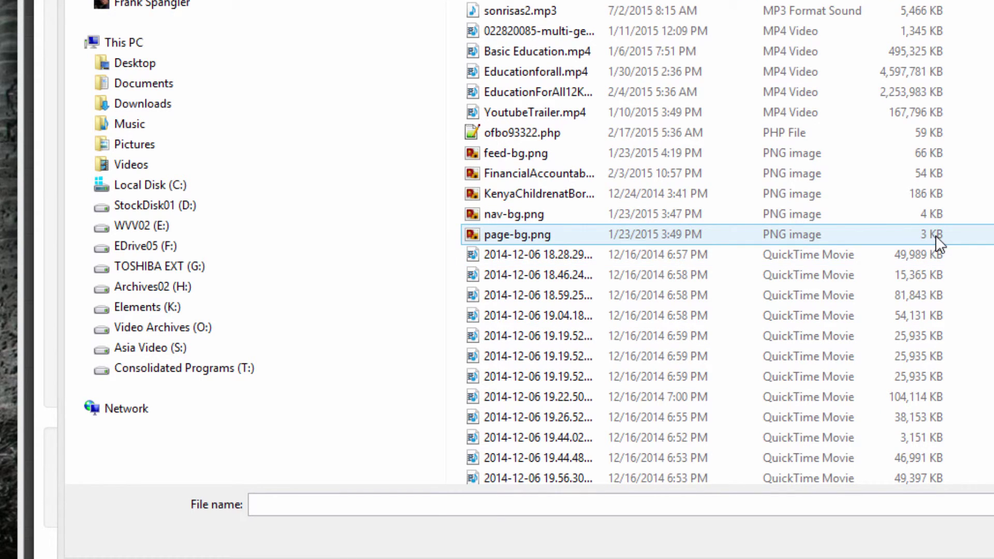
left_click(473, 234)
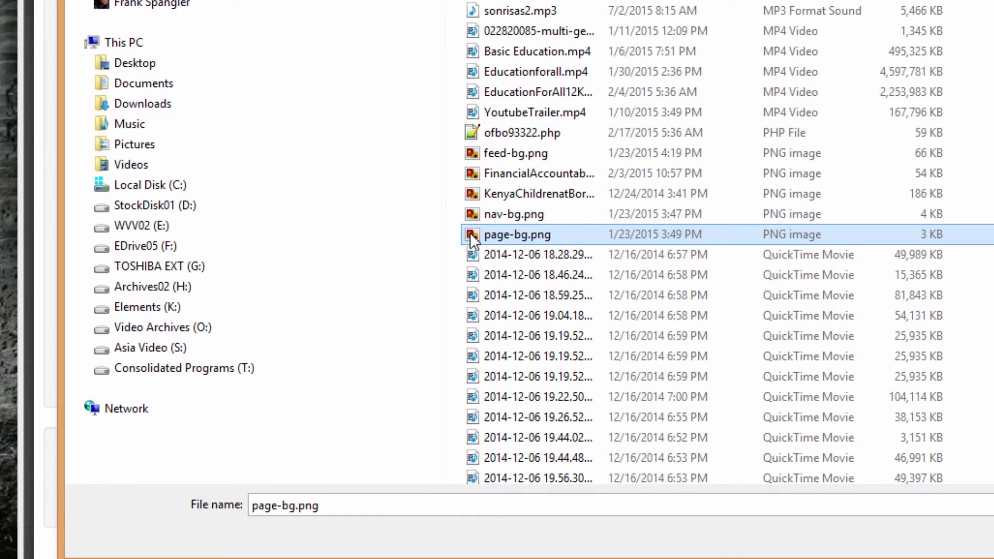
double_click(470, 232)
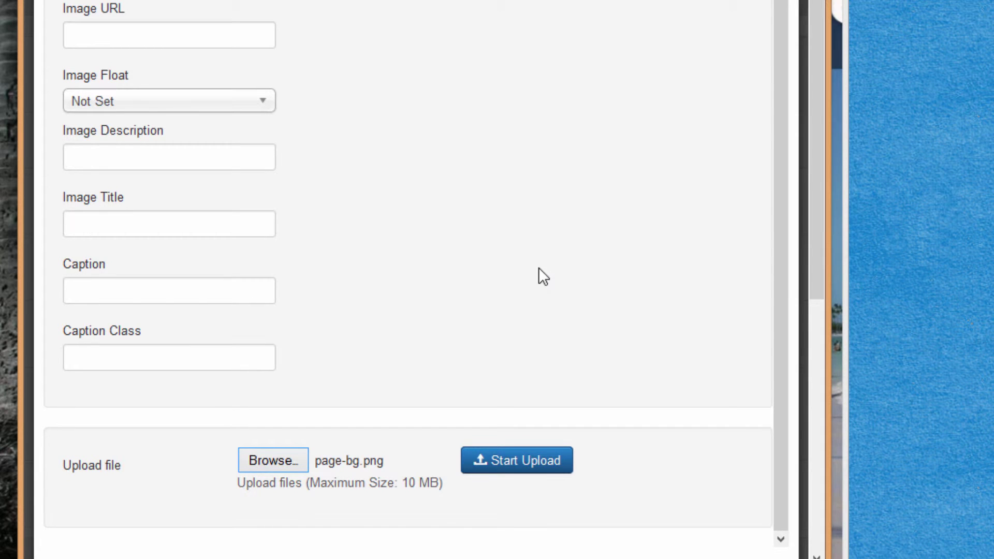
left_click(526, 466)
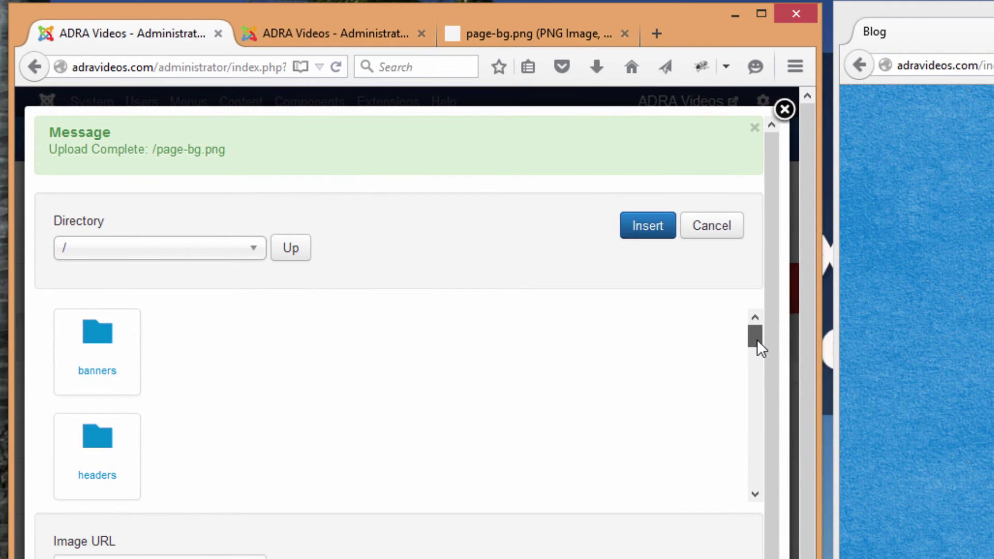
Insert page-bg.png as the Page Surround Background Image and save the template style
left_click_drag(757, 339, 773, 385)
scroll(97, 407, "down", 5)
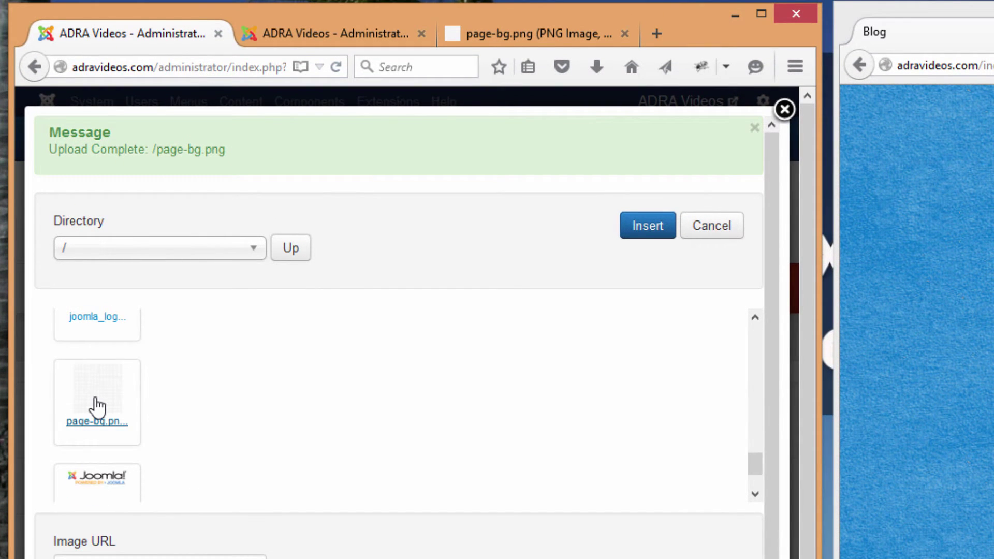
left_click(97, 407)
left_click(647, 205)
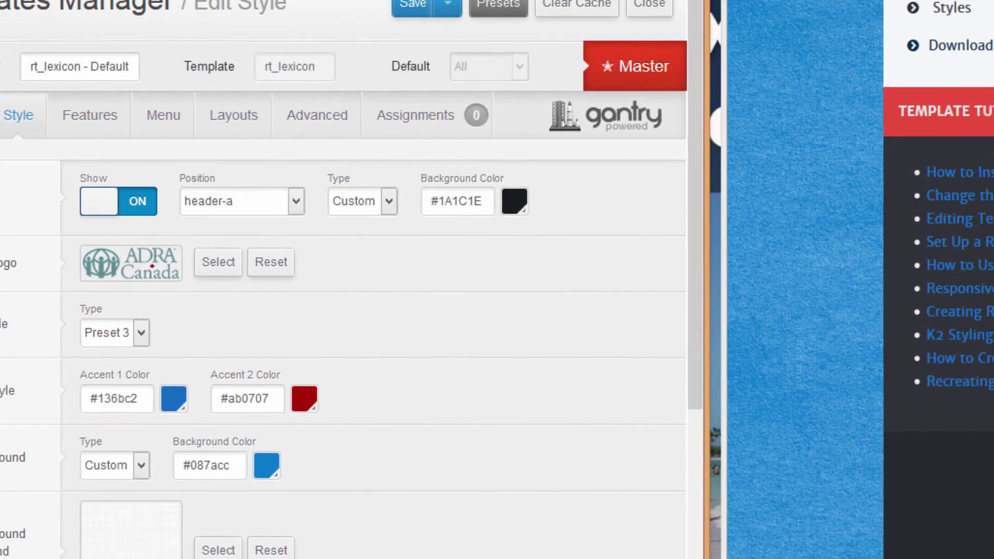
left_click(413, 5)
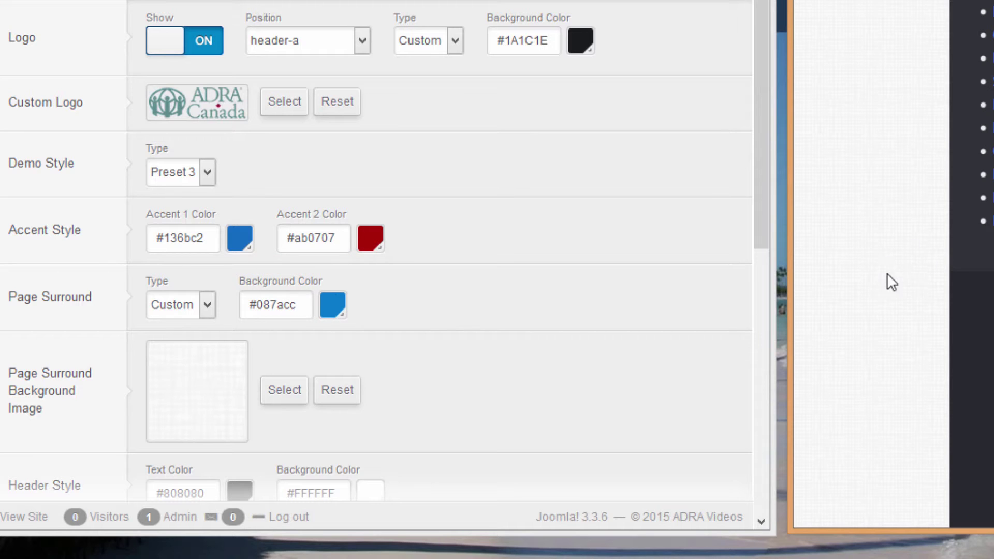
Set the Background Color of the Bottom Style to #17a331 and of the Footer Style to #1aa333, and save the template style
left_click_drag(761, 131, 751, 424)
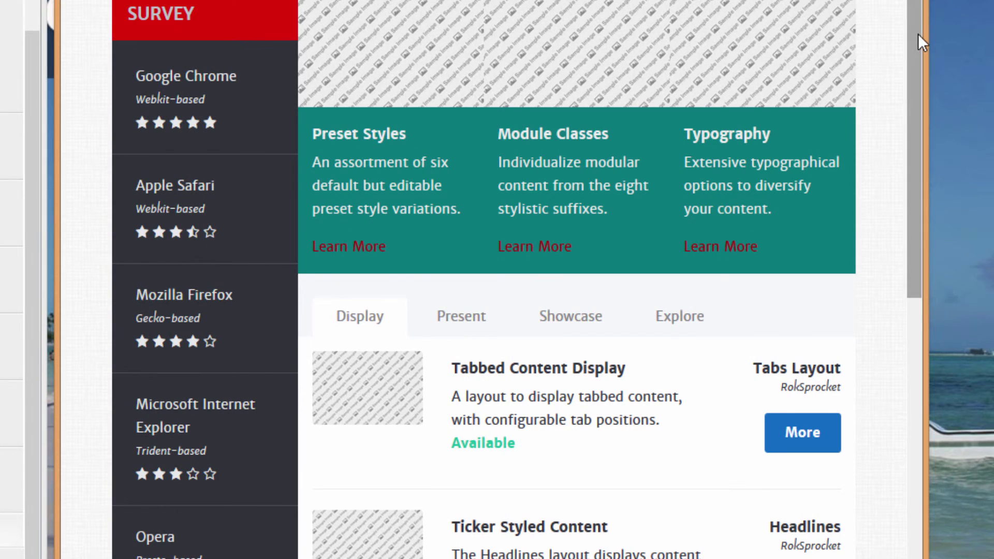
left_click_drag(919, 37, 899, 411)
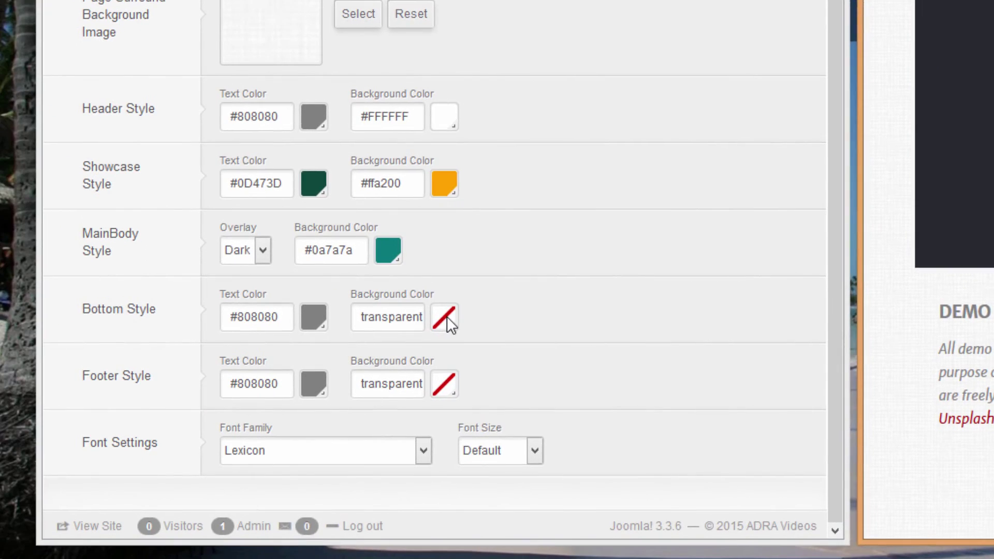
left_click(444, 317)
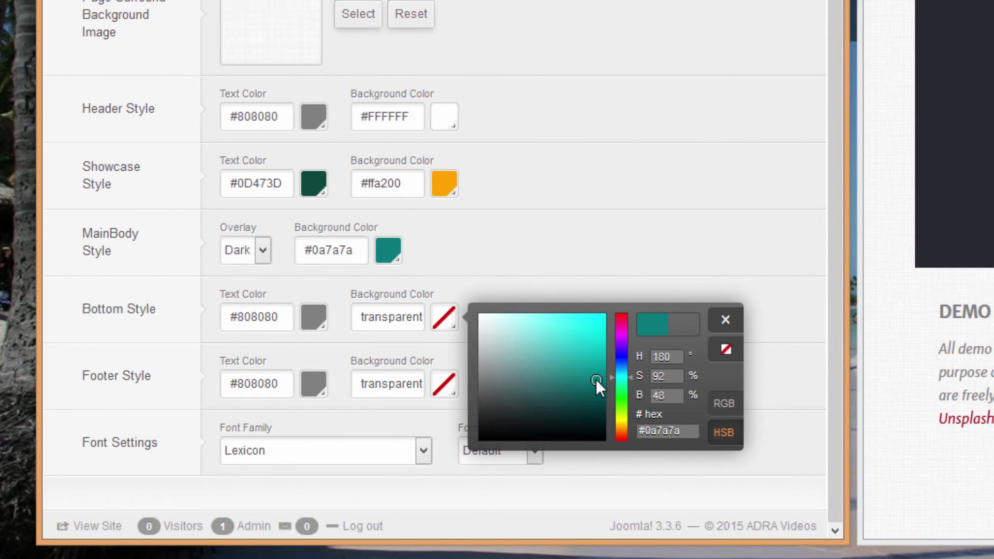
left_click_drag(619, 406, 623, 396)
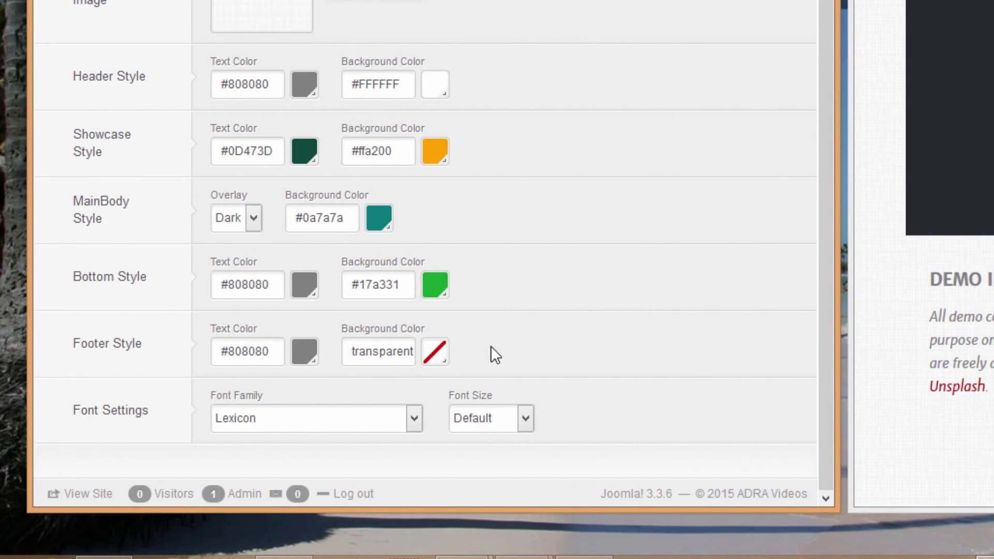
left_click(432, 350)
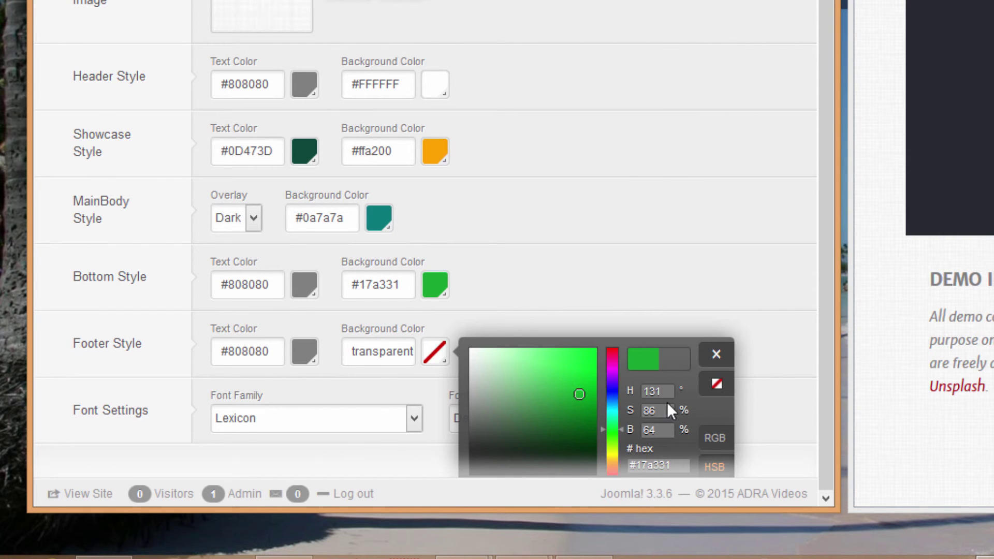
left_click(828, 110)
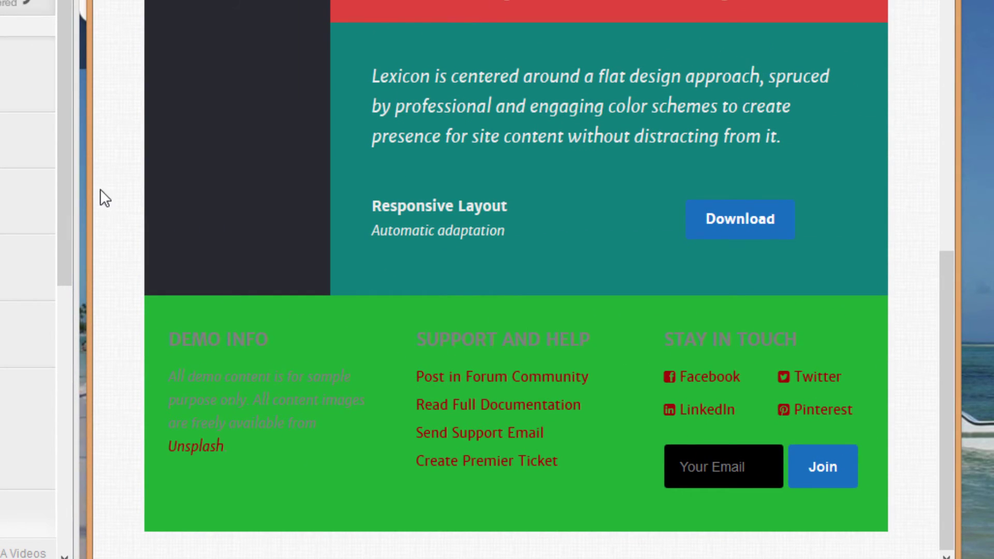
Review the style settings and examine the Font Family and Font Size choices without changing them
left_click_drag(73, 206, 39, 538)
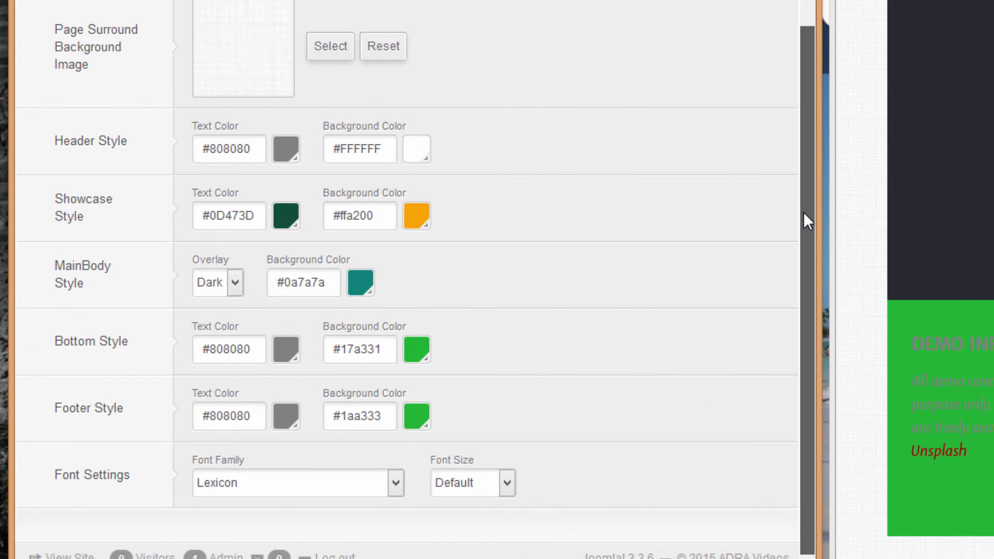
left_click_drag(804, 212, 804, 135)
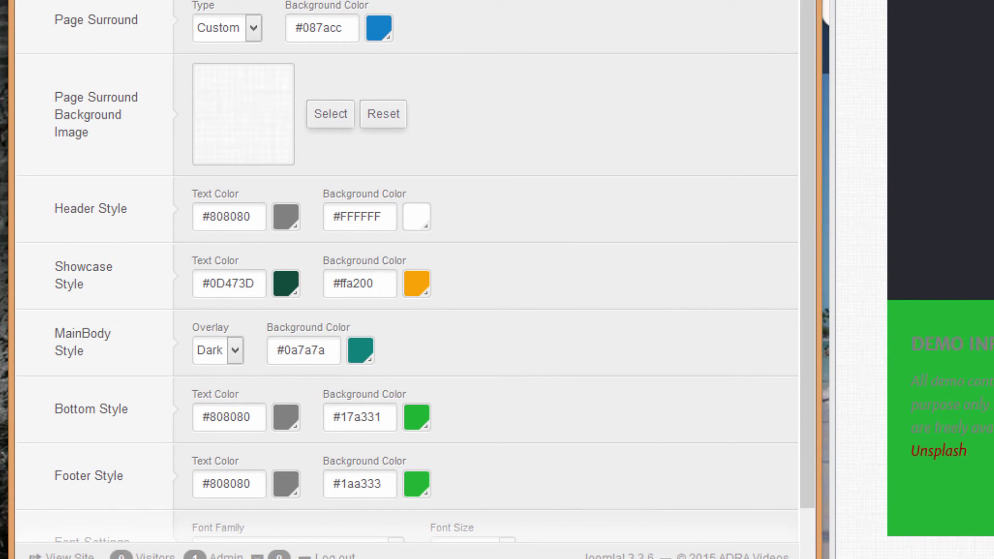
left_click_drag(806, 377, 811, 457)
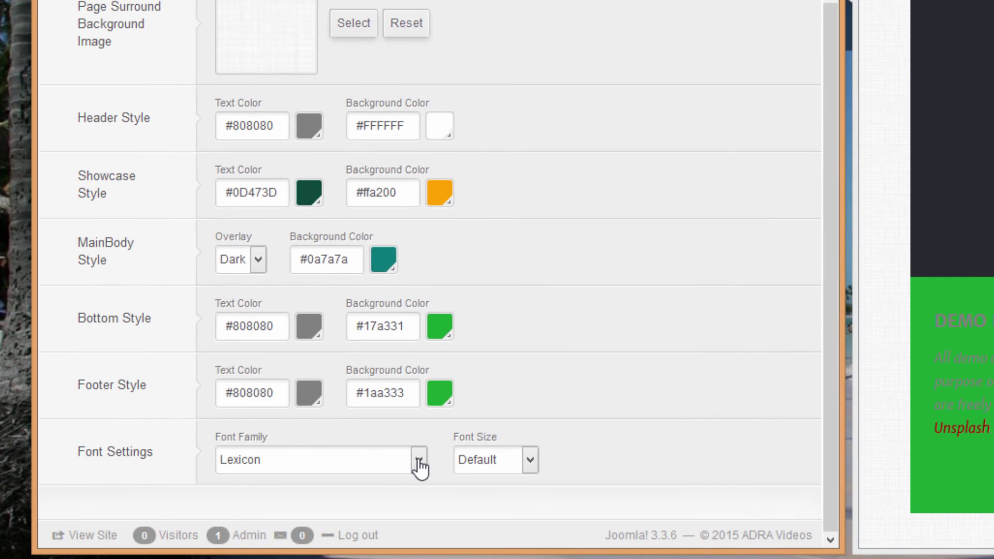
left_click(420, 459)
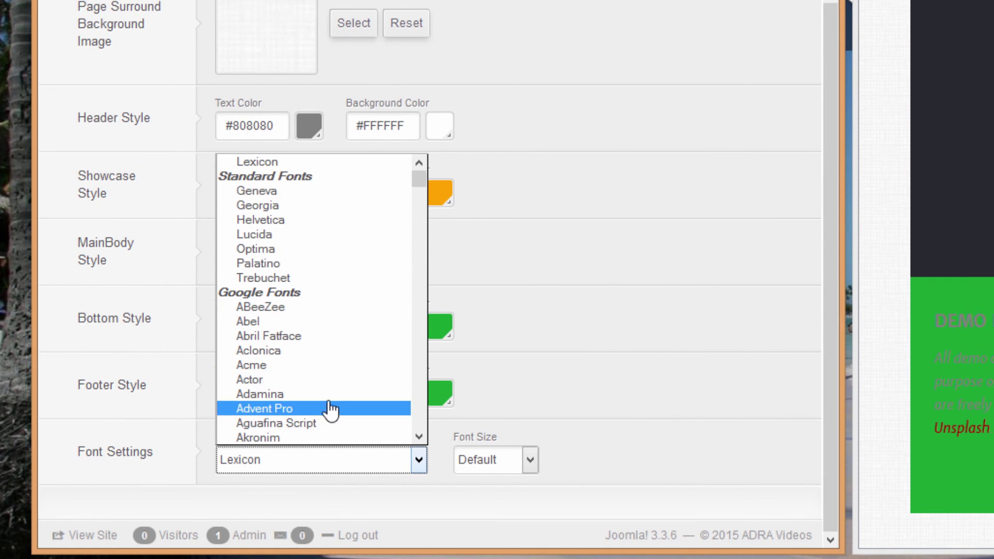
left_click(709, 187)
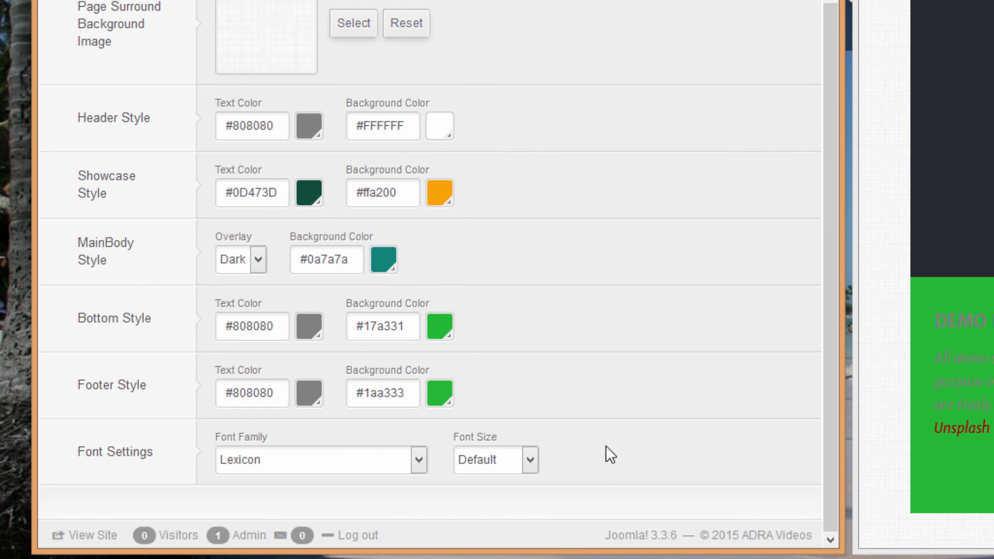
left_click(531, 466)
left_click(531, 466)
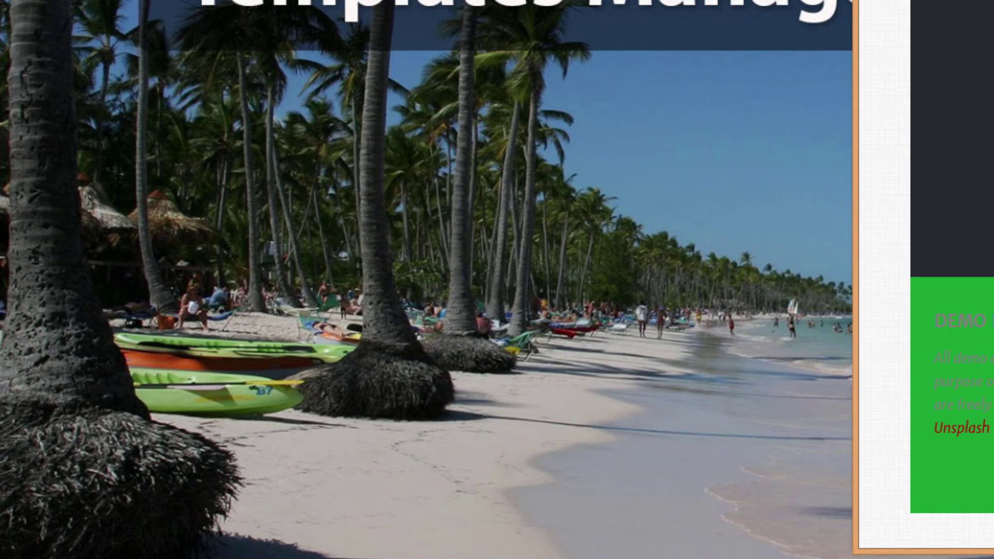